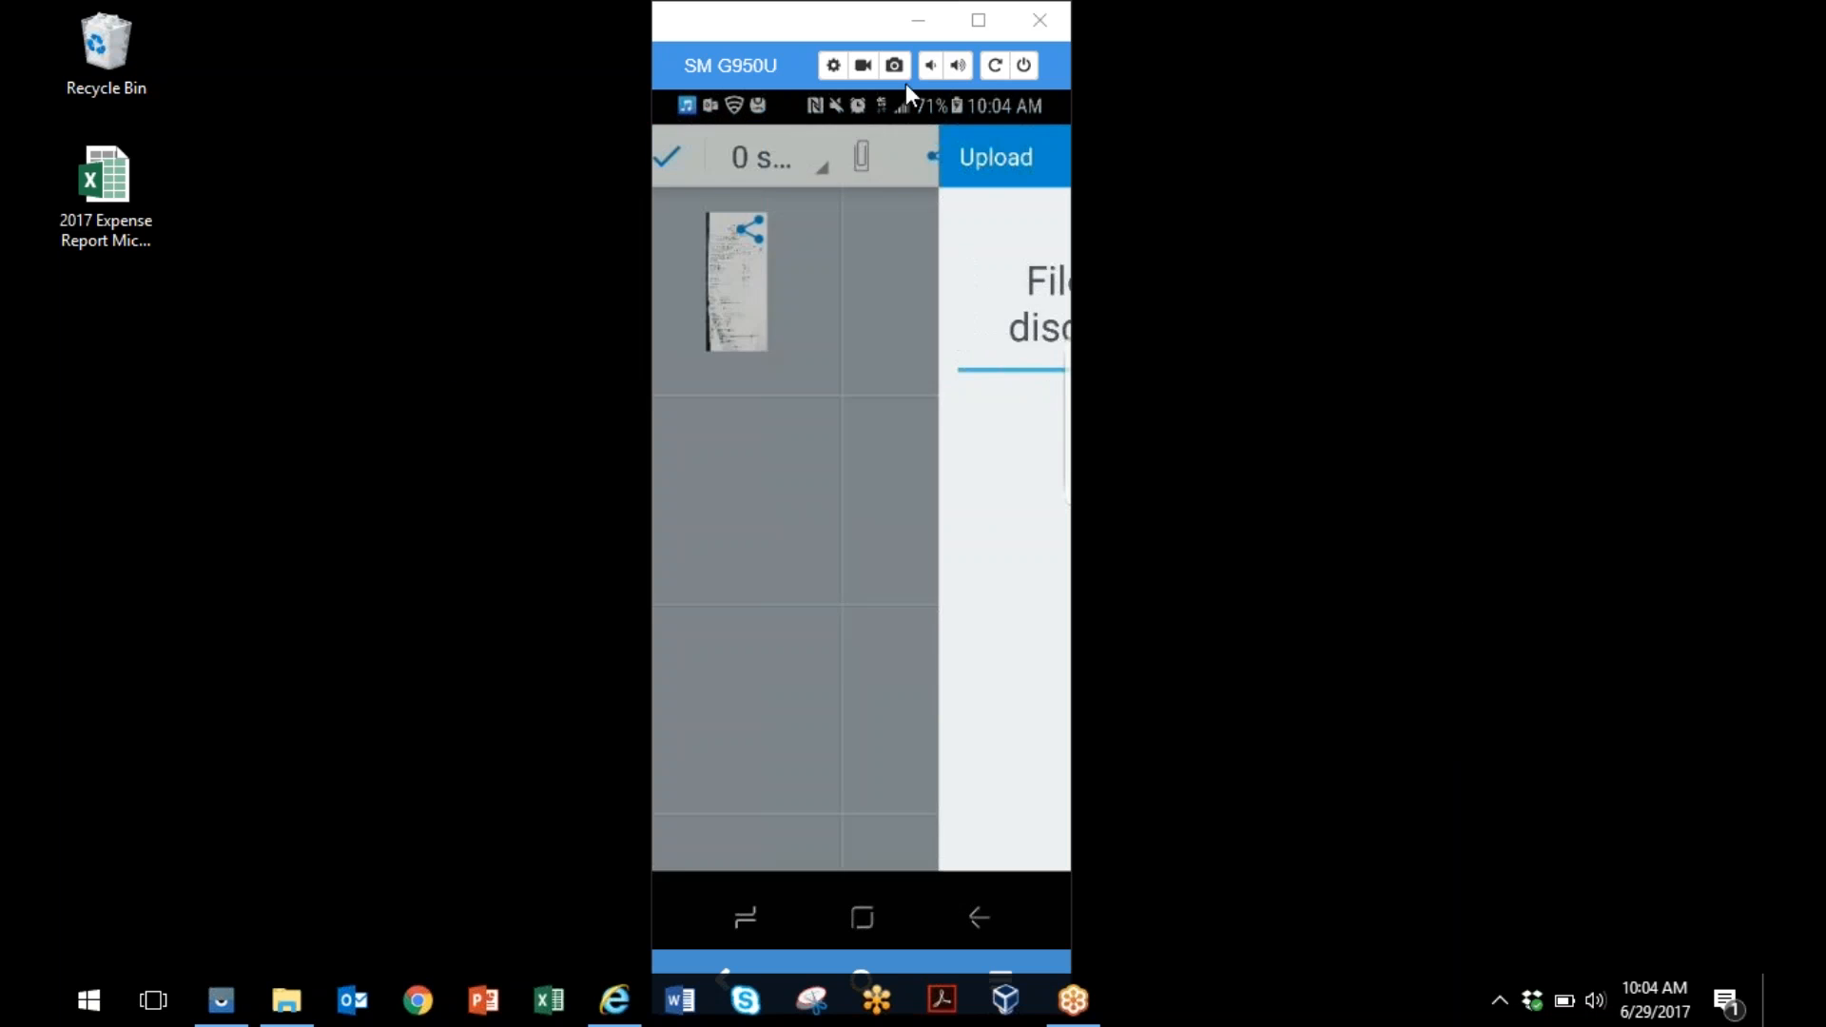
Switch from the phone mirror to DocuWare in the browser and open the scanned receipt from the personal document tray.
{"action": "left_click", "coordinate": [913, 21]}
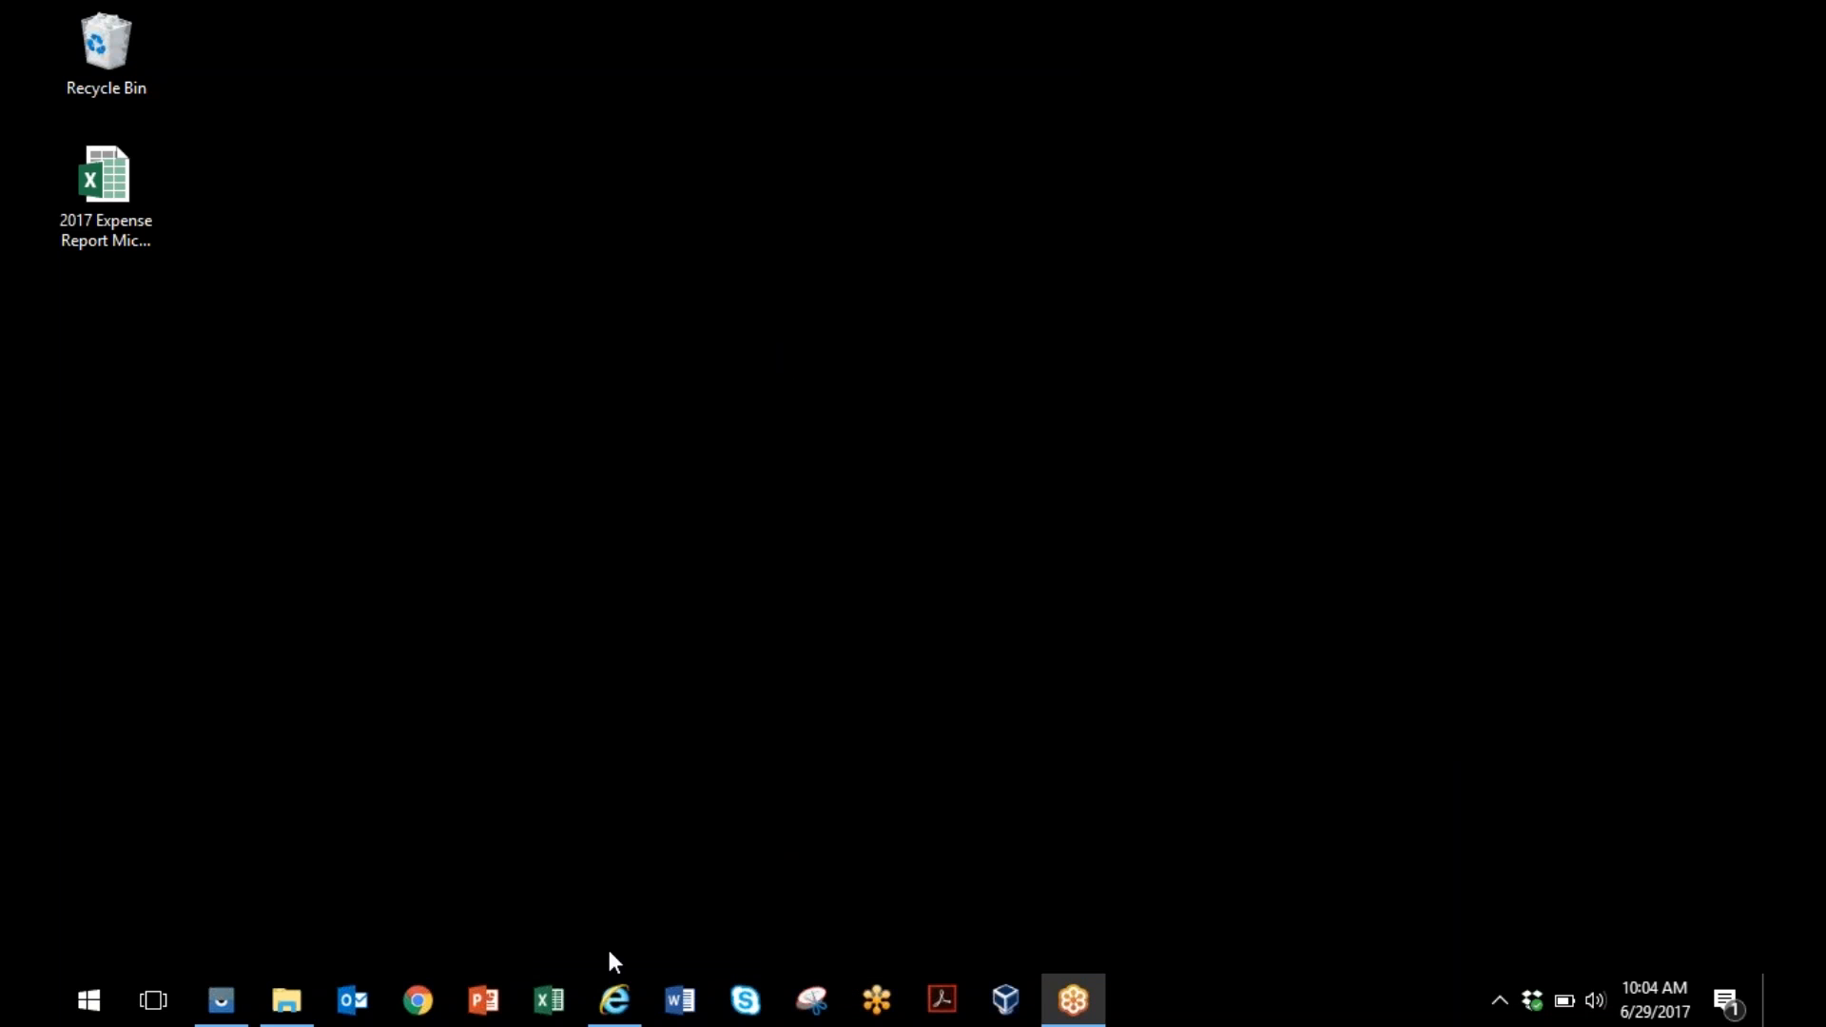
{"action": "left_click", "coordinate": [614, 1001]}
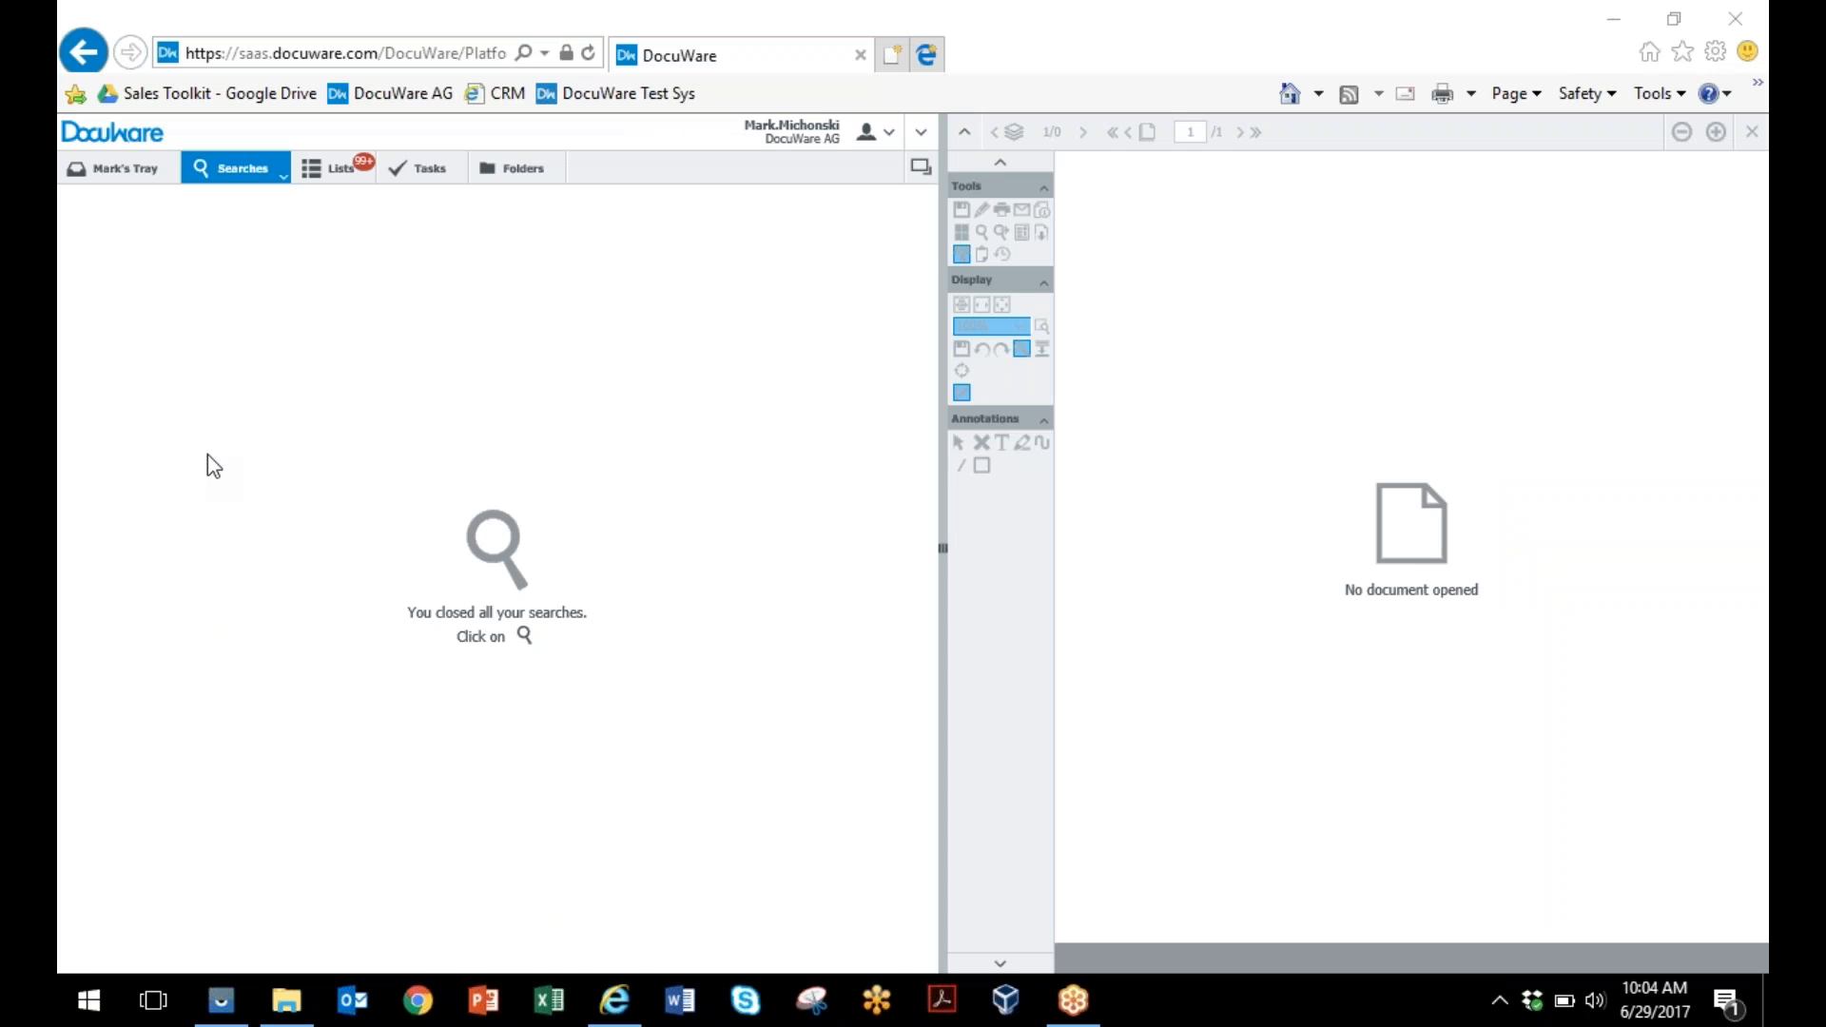
{"action": "left_click", "coordinate": [141, 171]}
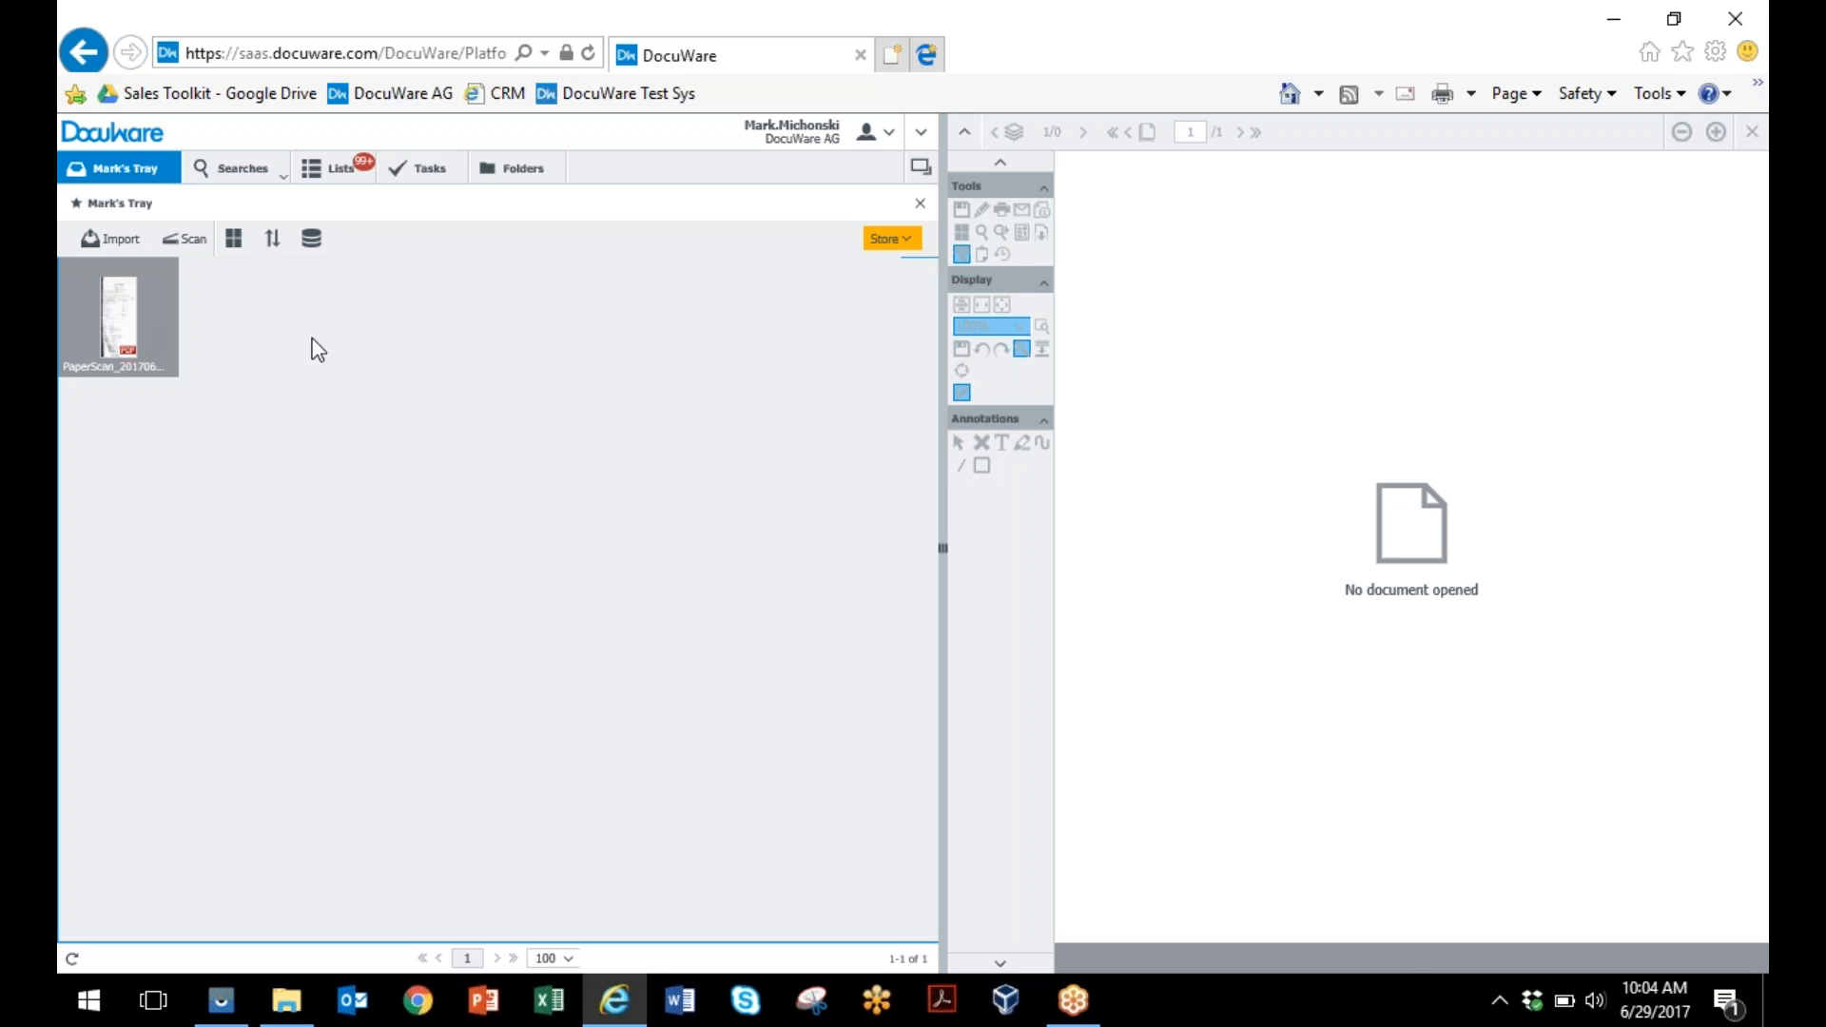
{"action": "double_click", "coordinate": [108, 322]}
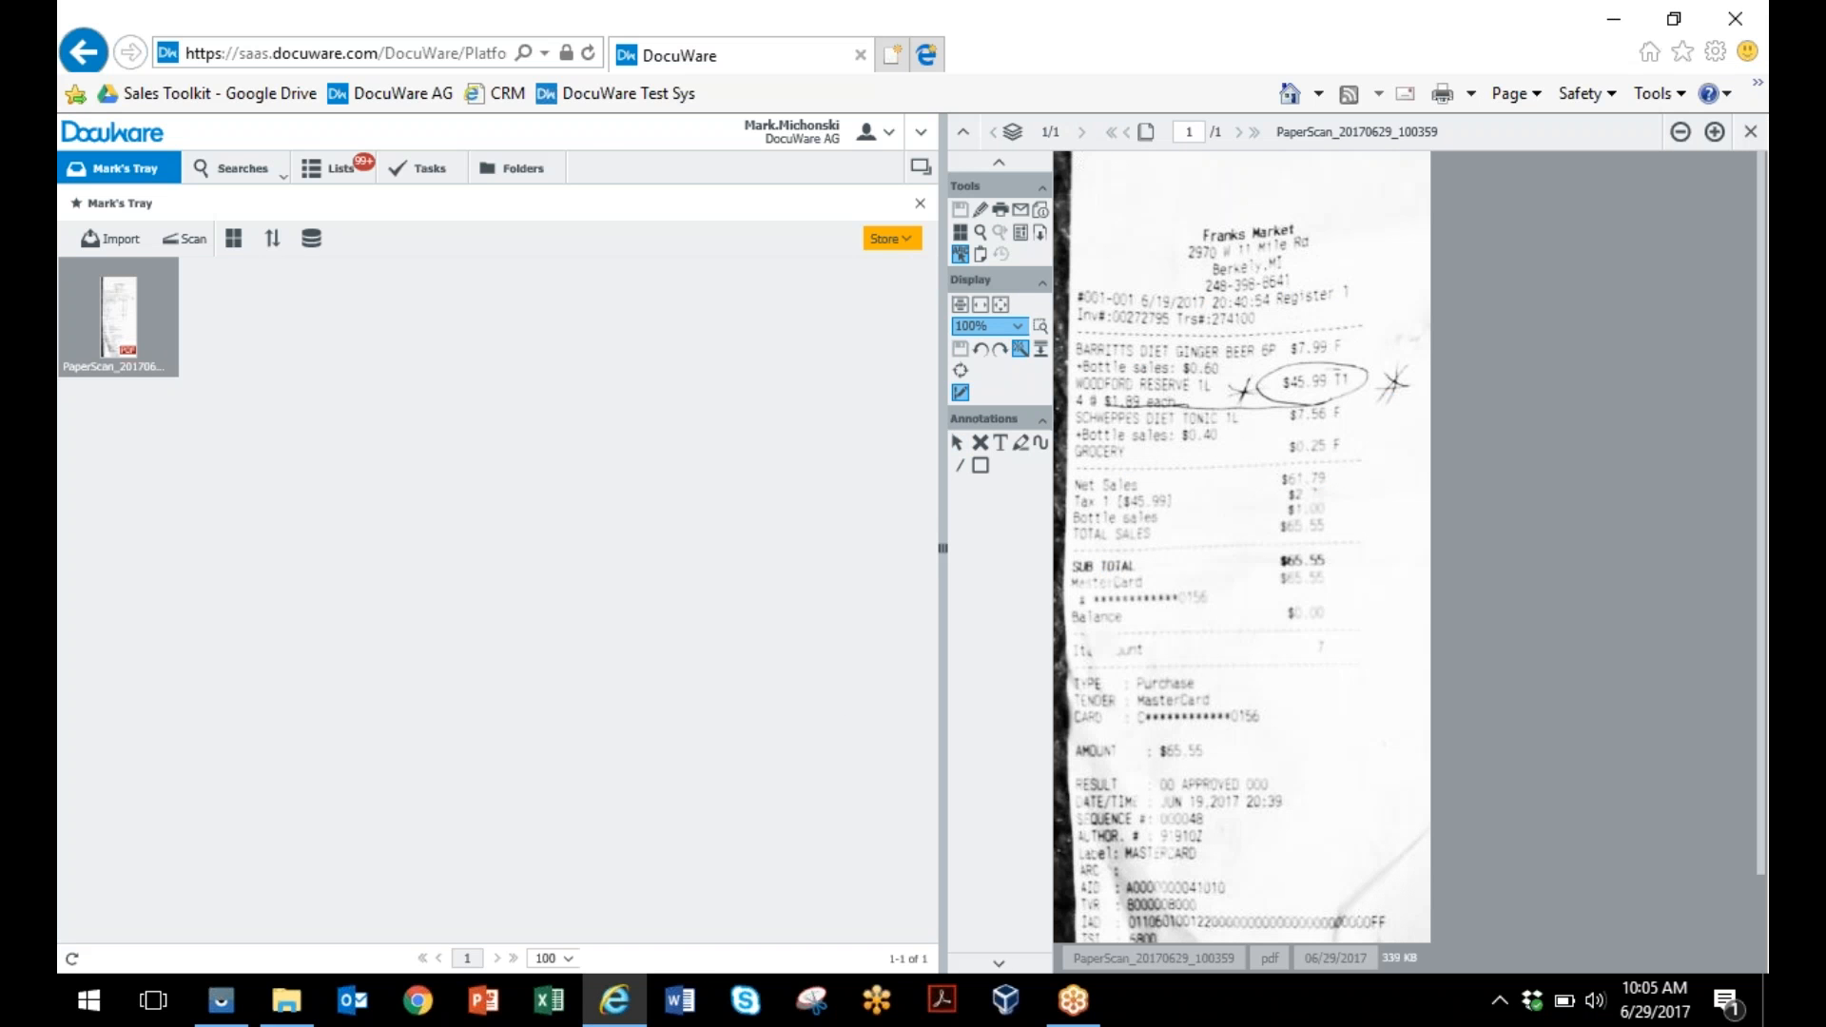
Add the 2017 Expense Report workbook from the desktop to the DocuWare document tray.
{"action": "left_click", "coordinate": [1622, 25]}
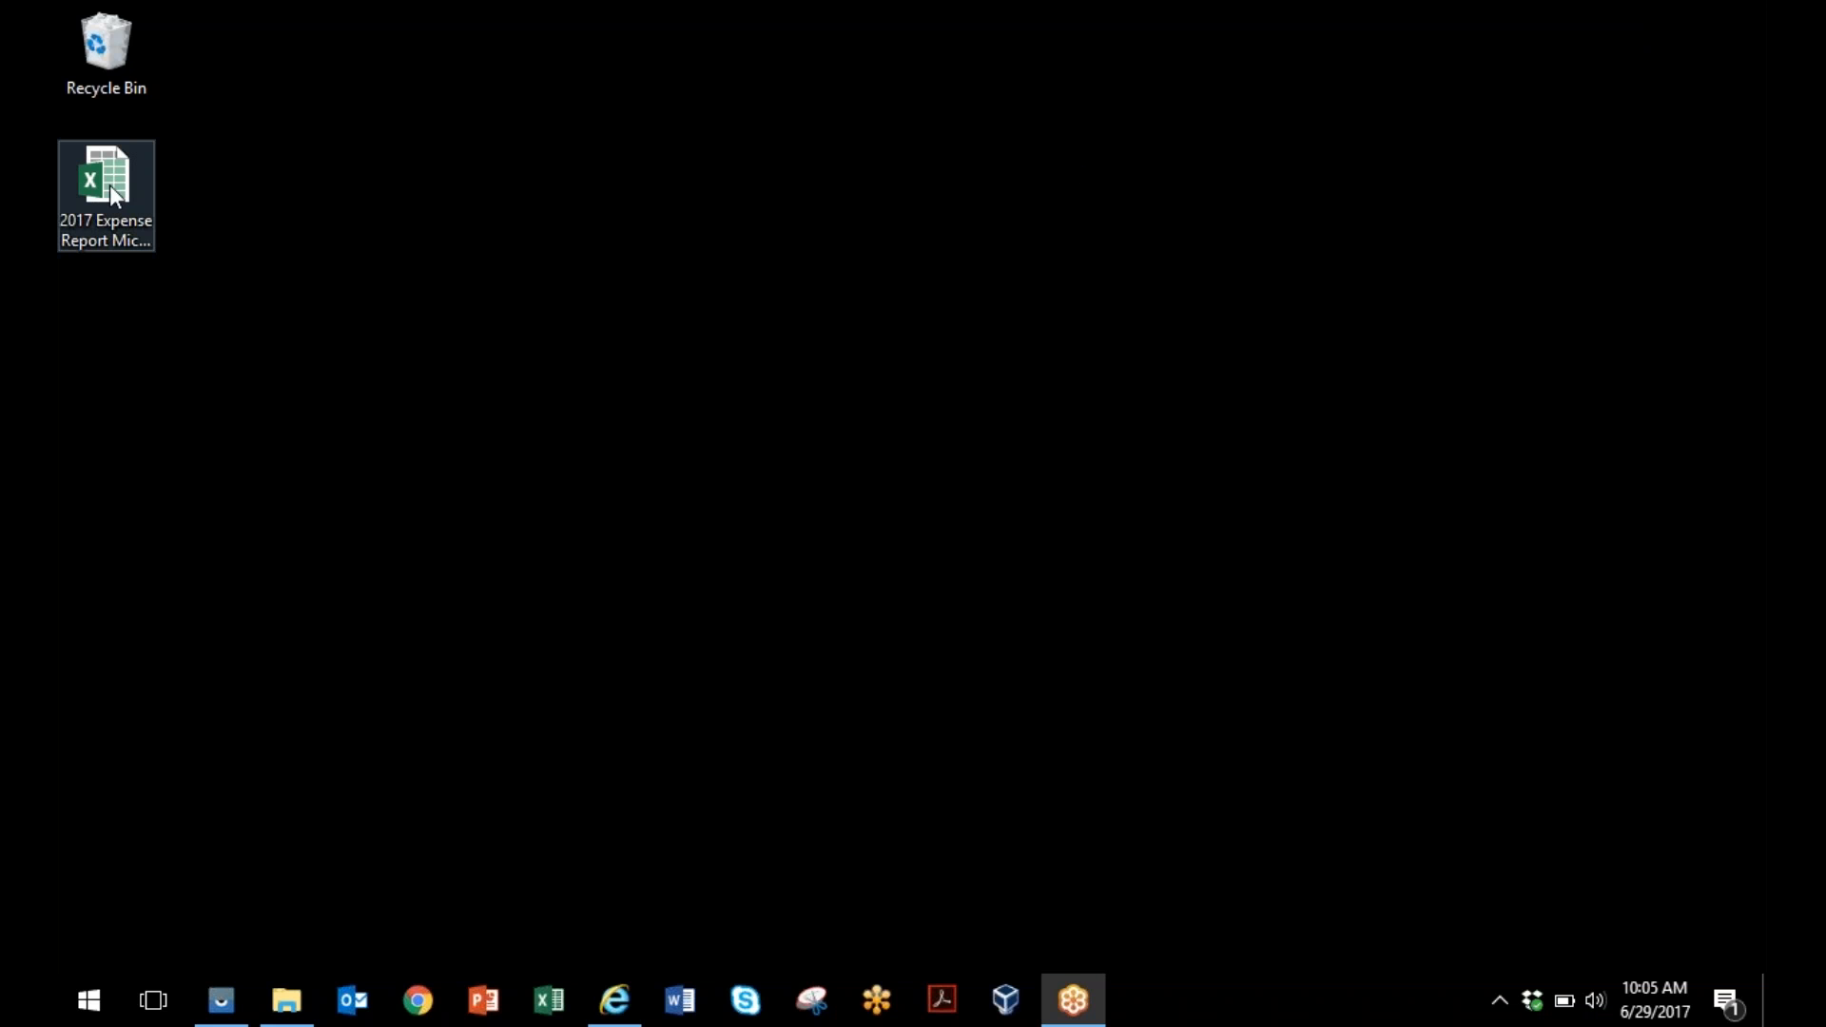
{"action": "left_click_drag", "start_coordinate": [107, 186], "coordinate": [57, 266]}
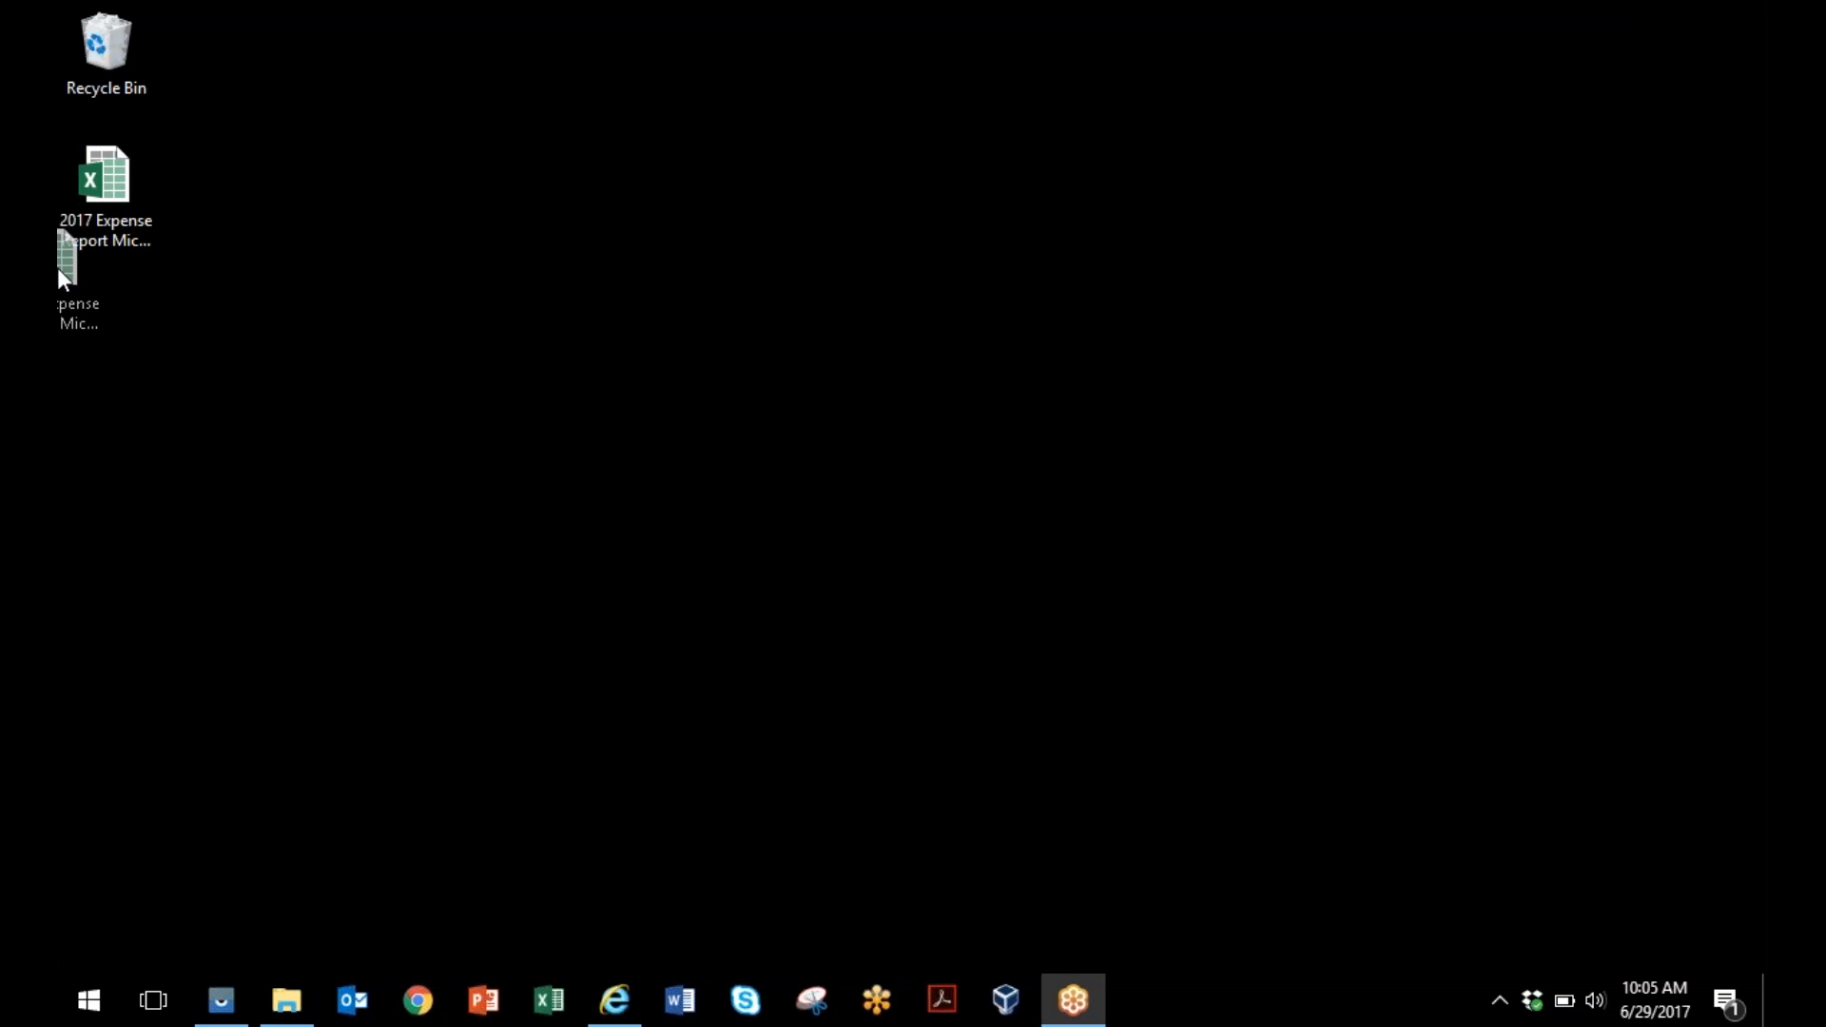
{"action": "left_click_drag", "start_coordinate": [84, 455], "coordinate": [620, 933]}
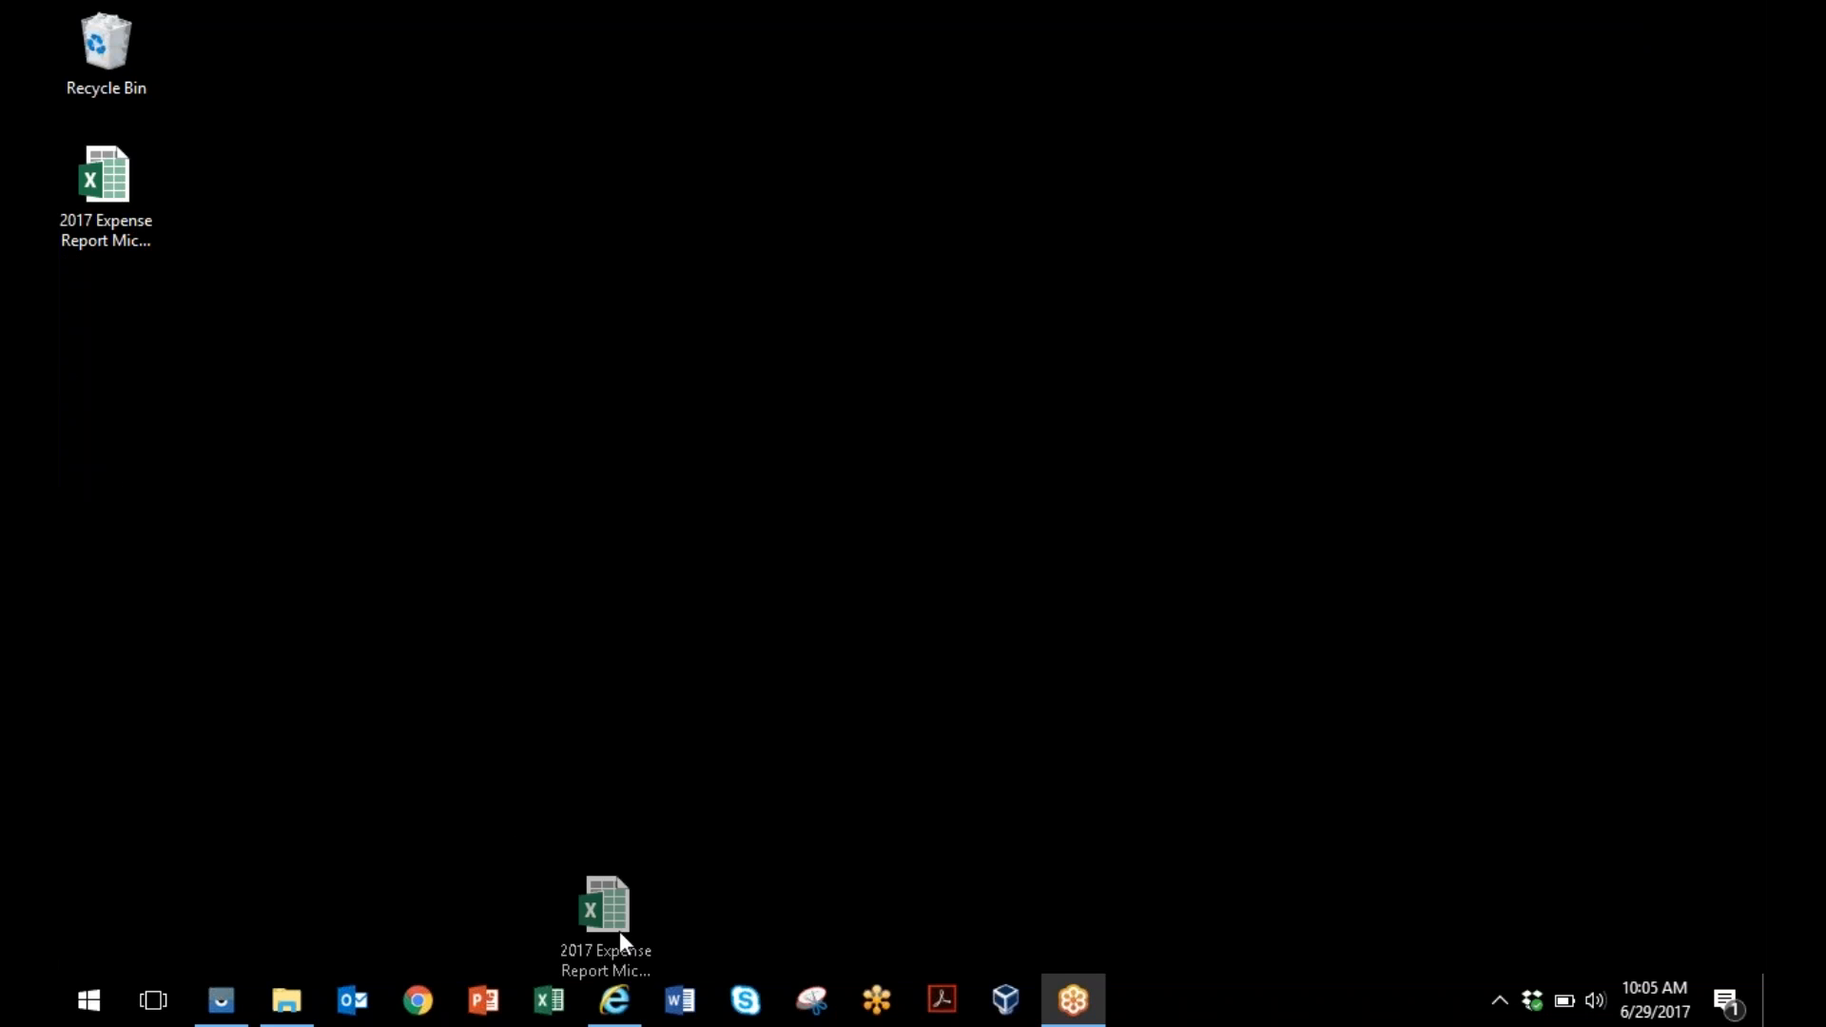
{"action": "left_click_drag", "start_coordinate": [633, 1010], "coordinate": [385, 320]}
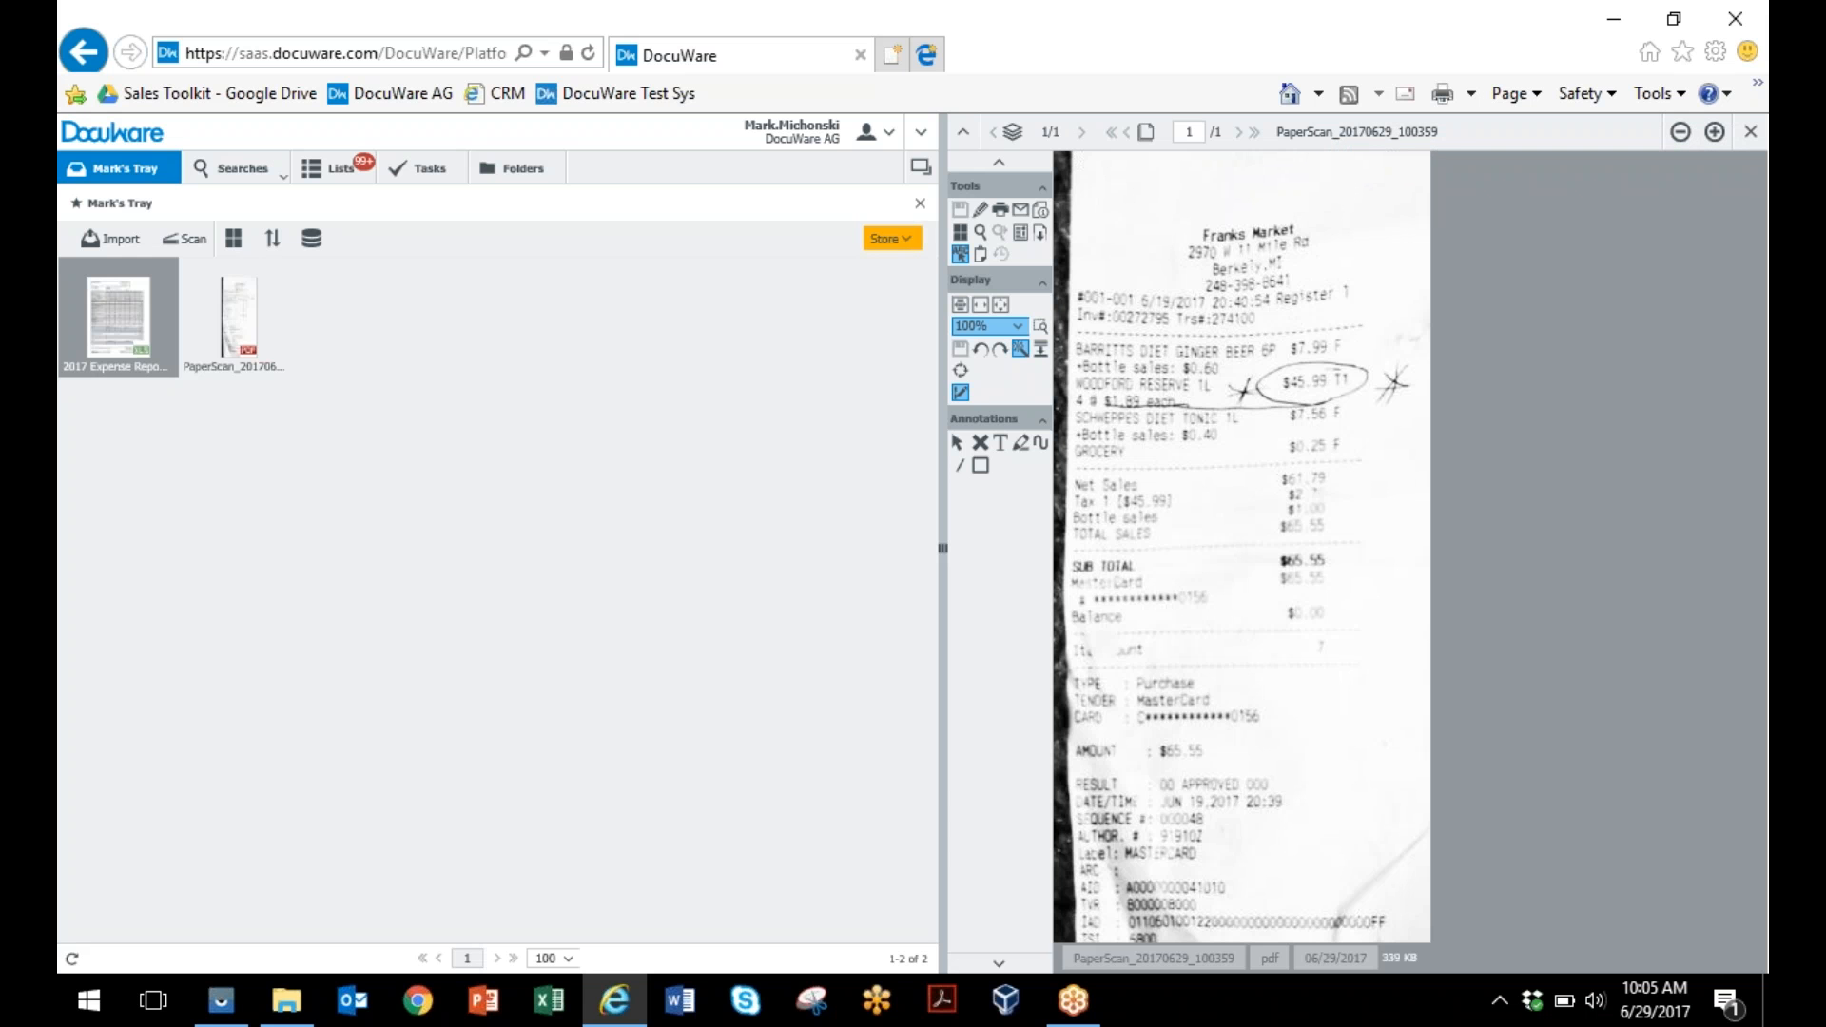
Clip the 2017 expense report and the scanned receipt together into one document in the tray.
{"action": "left_click", "coordinate": [282, 433]}
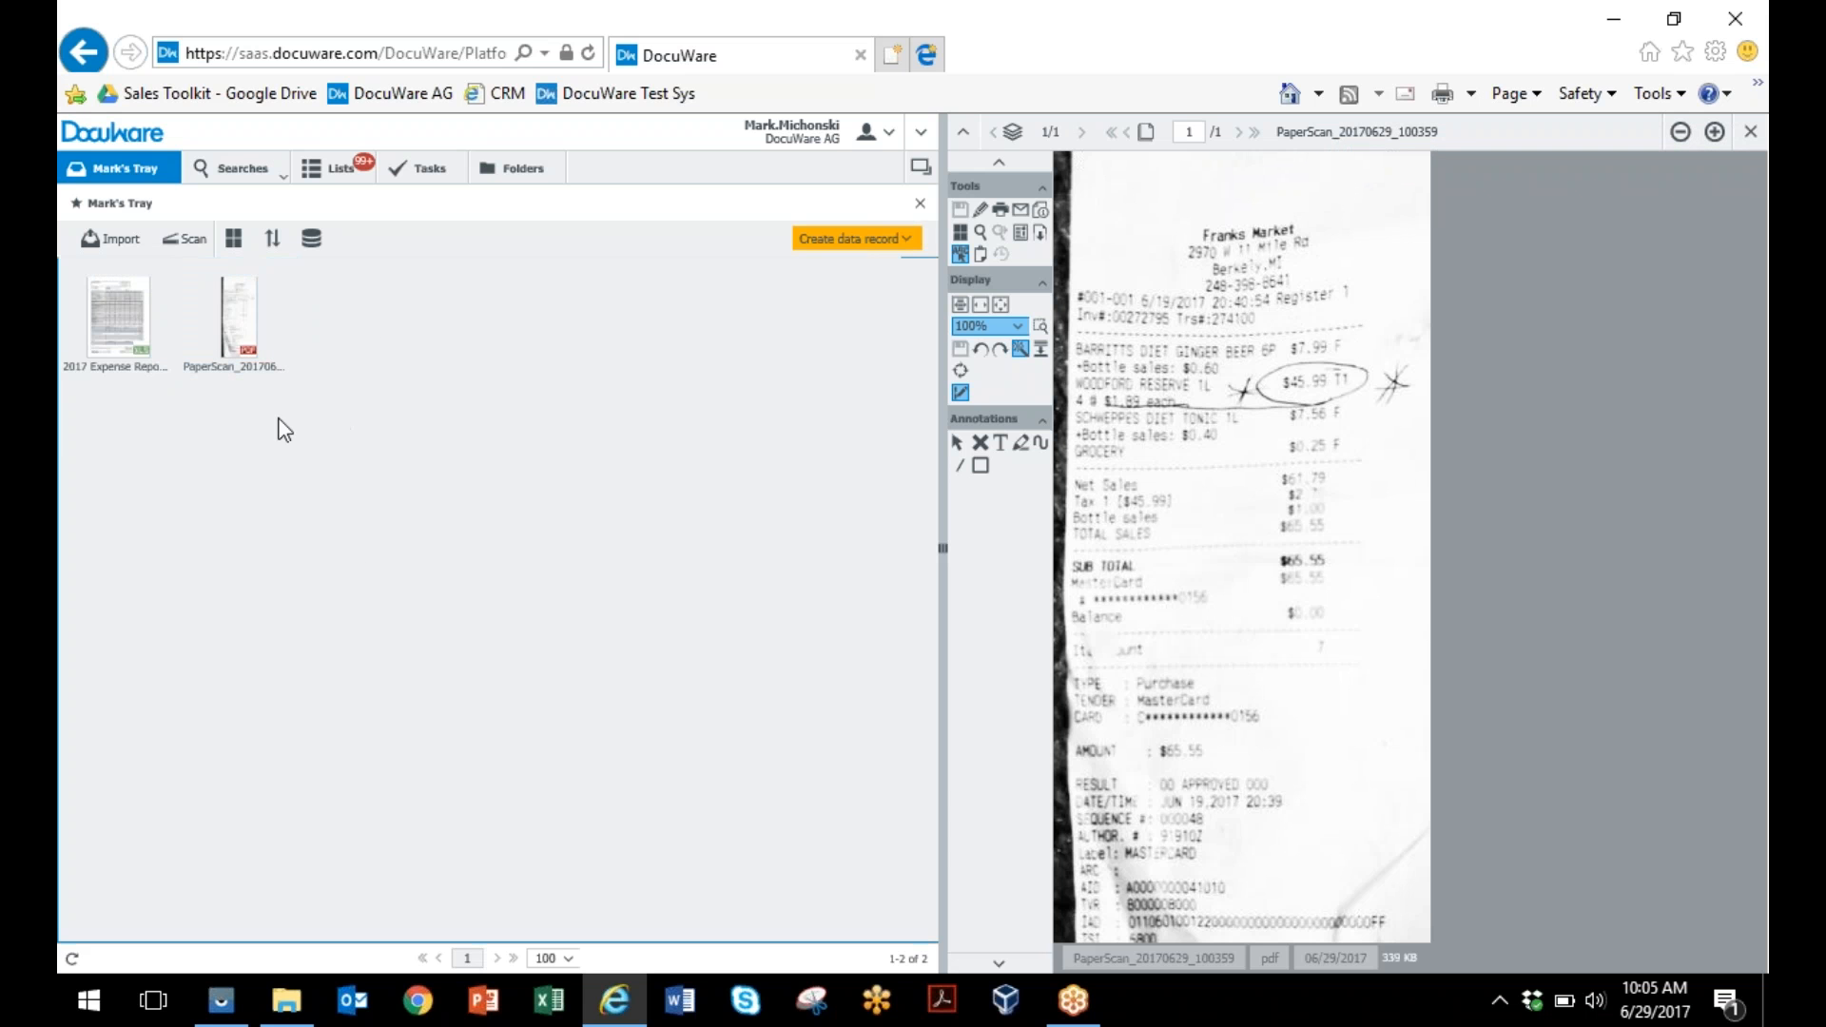
{"action": "left_click", "coordinate": [123, 324]}
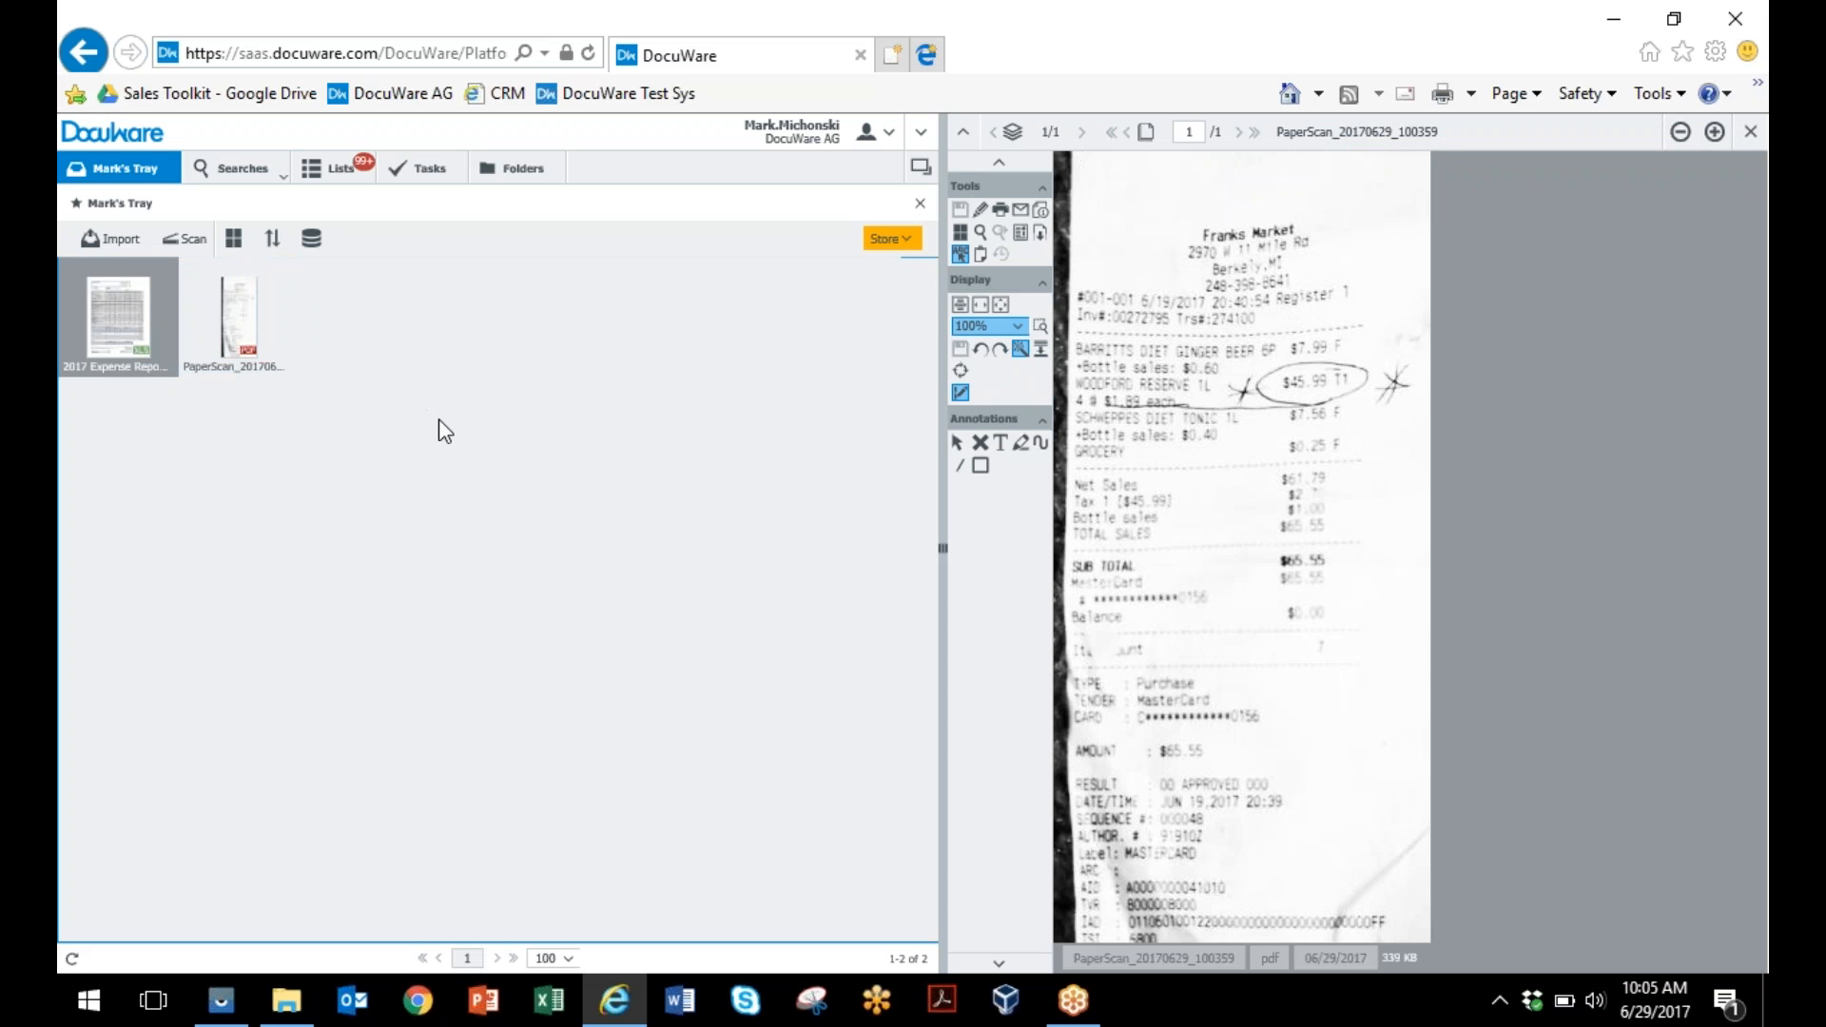
{"action": "left_click", "coordinate": [259, 323], "text": "ctrl"}
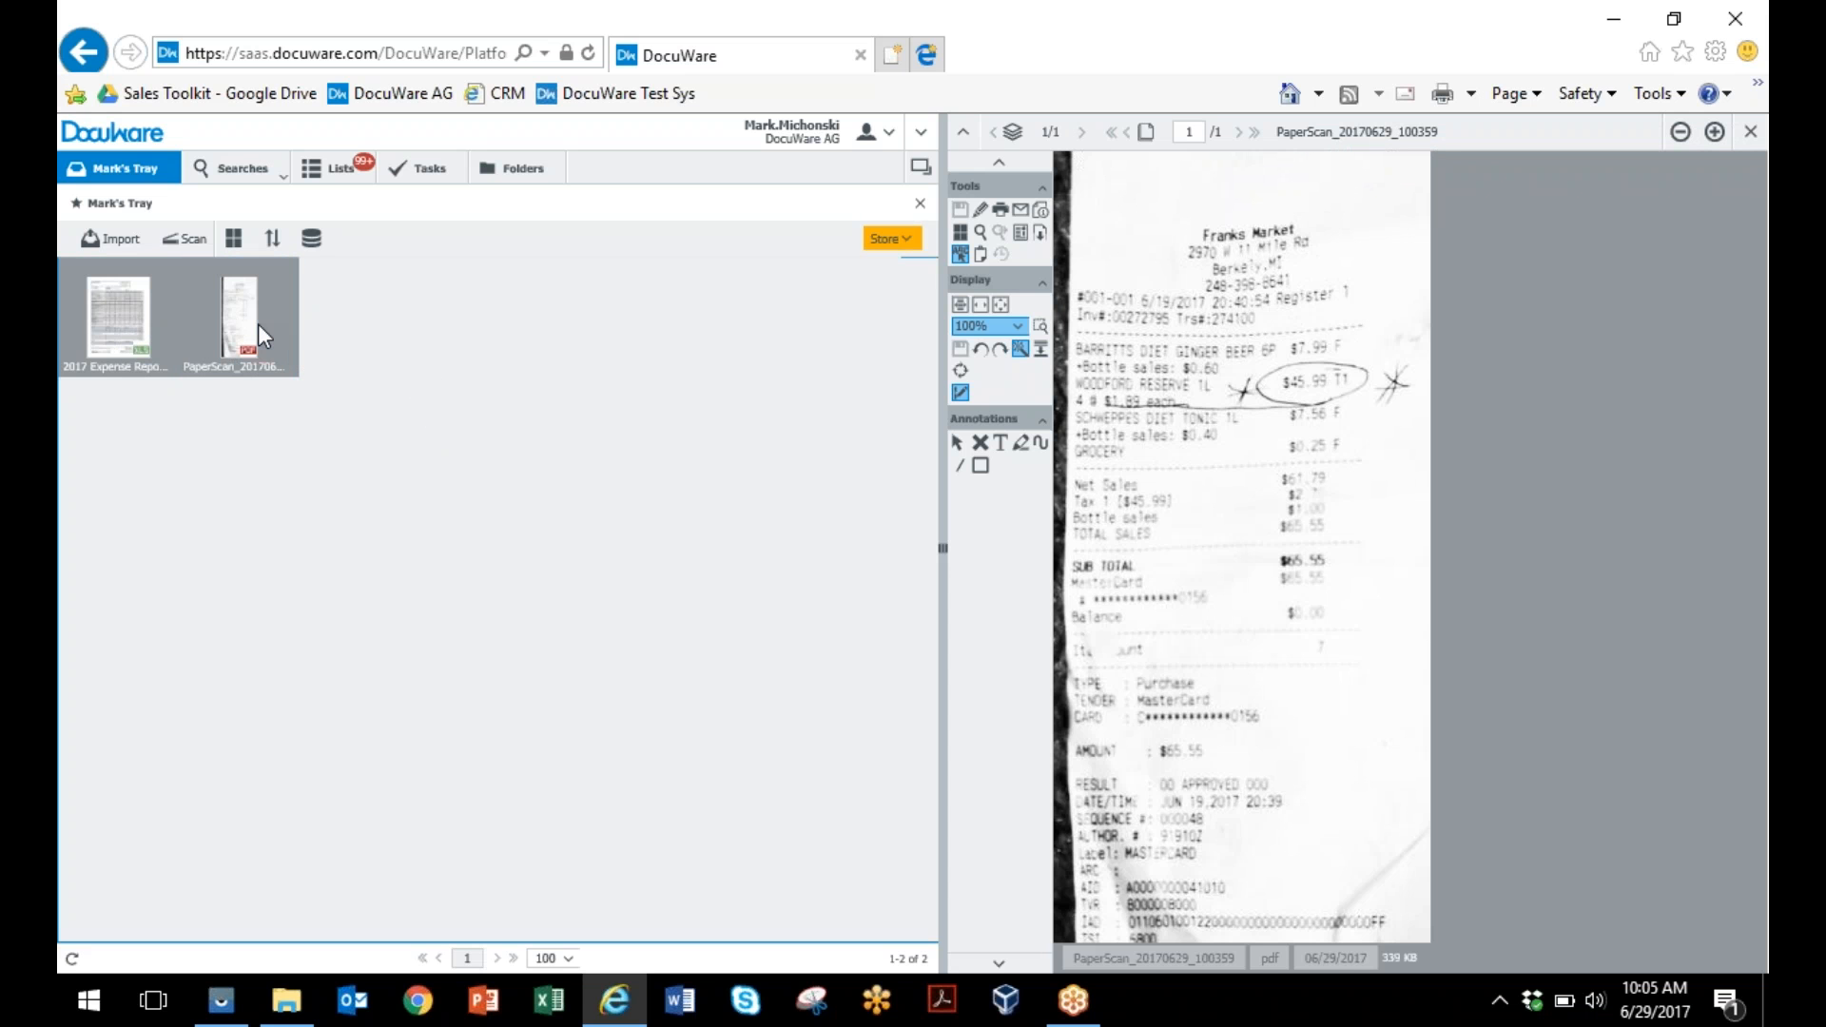
{"action": "right_click", "coordinate": [258, 324]}
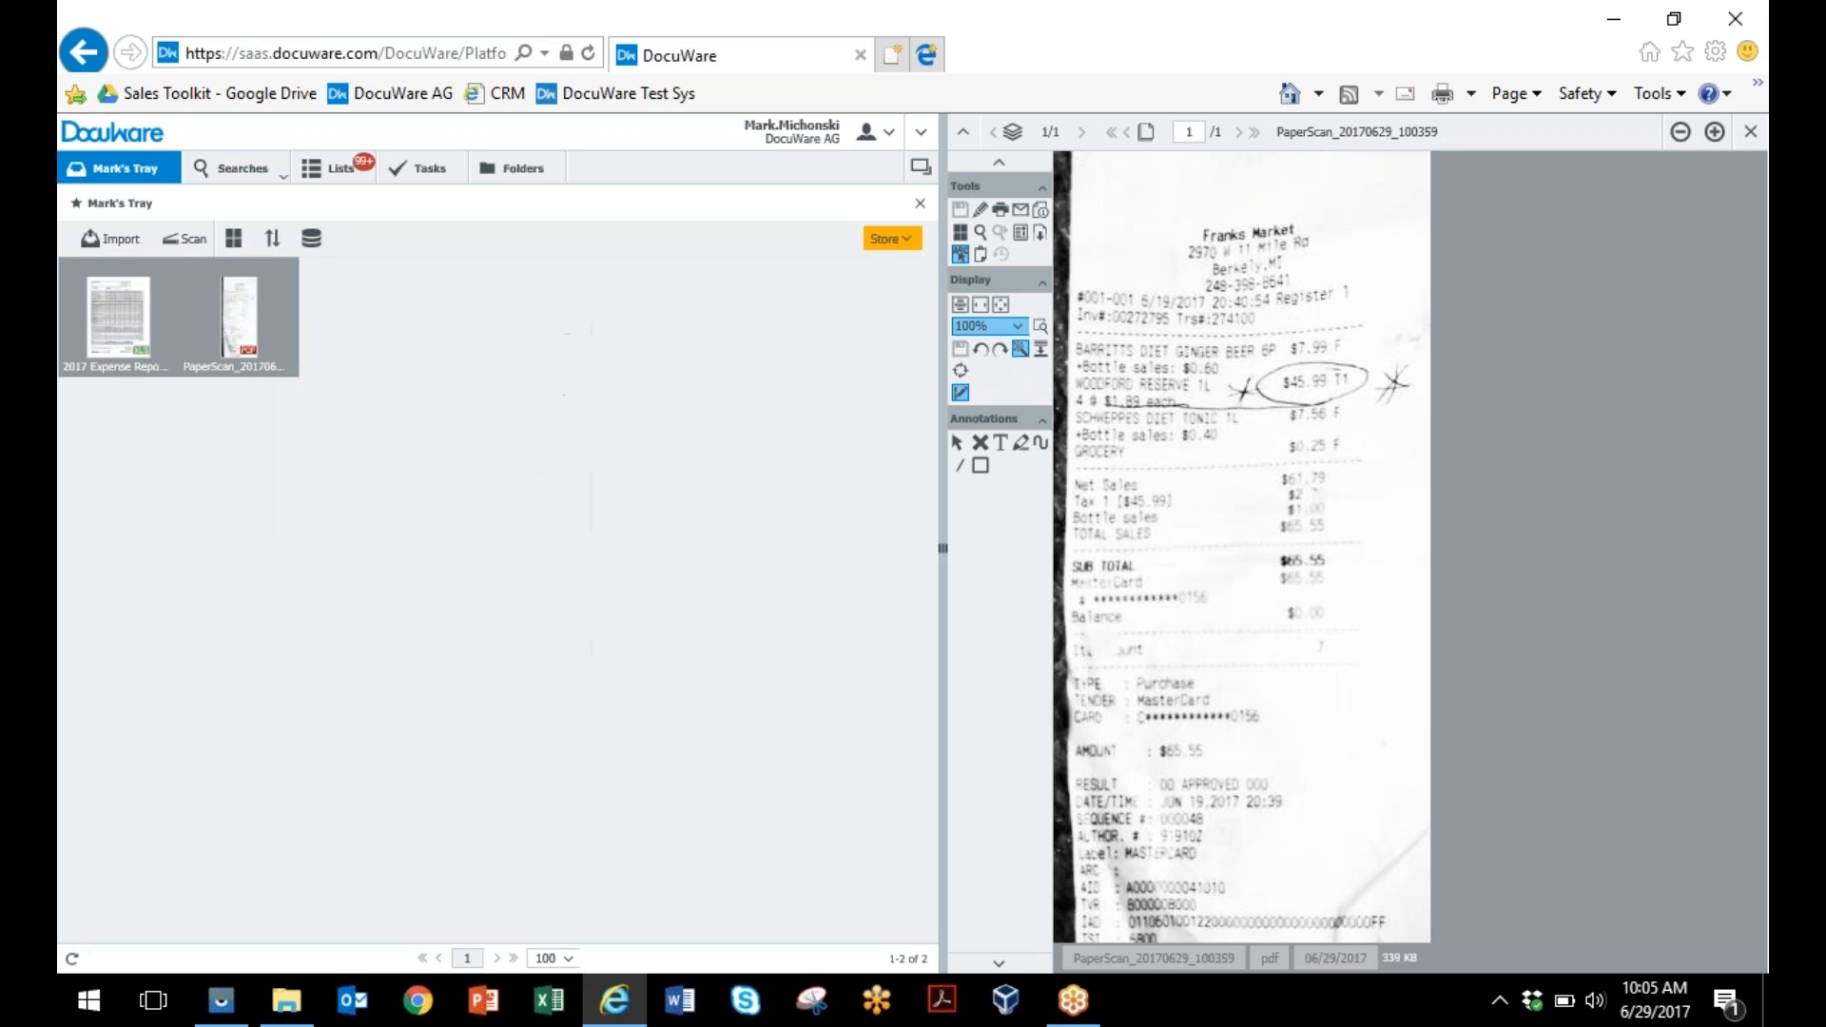
{"action": "left_click", "coordinate": [314, 449]}
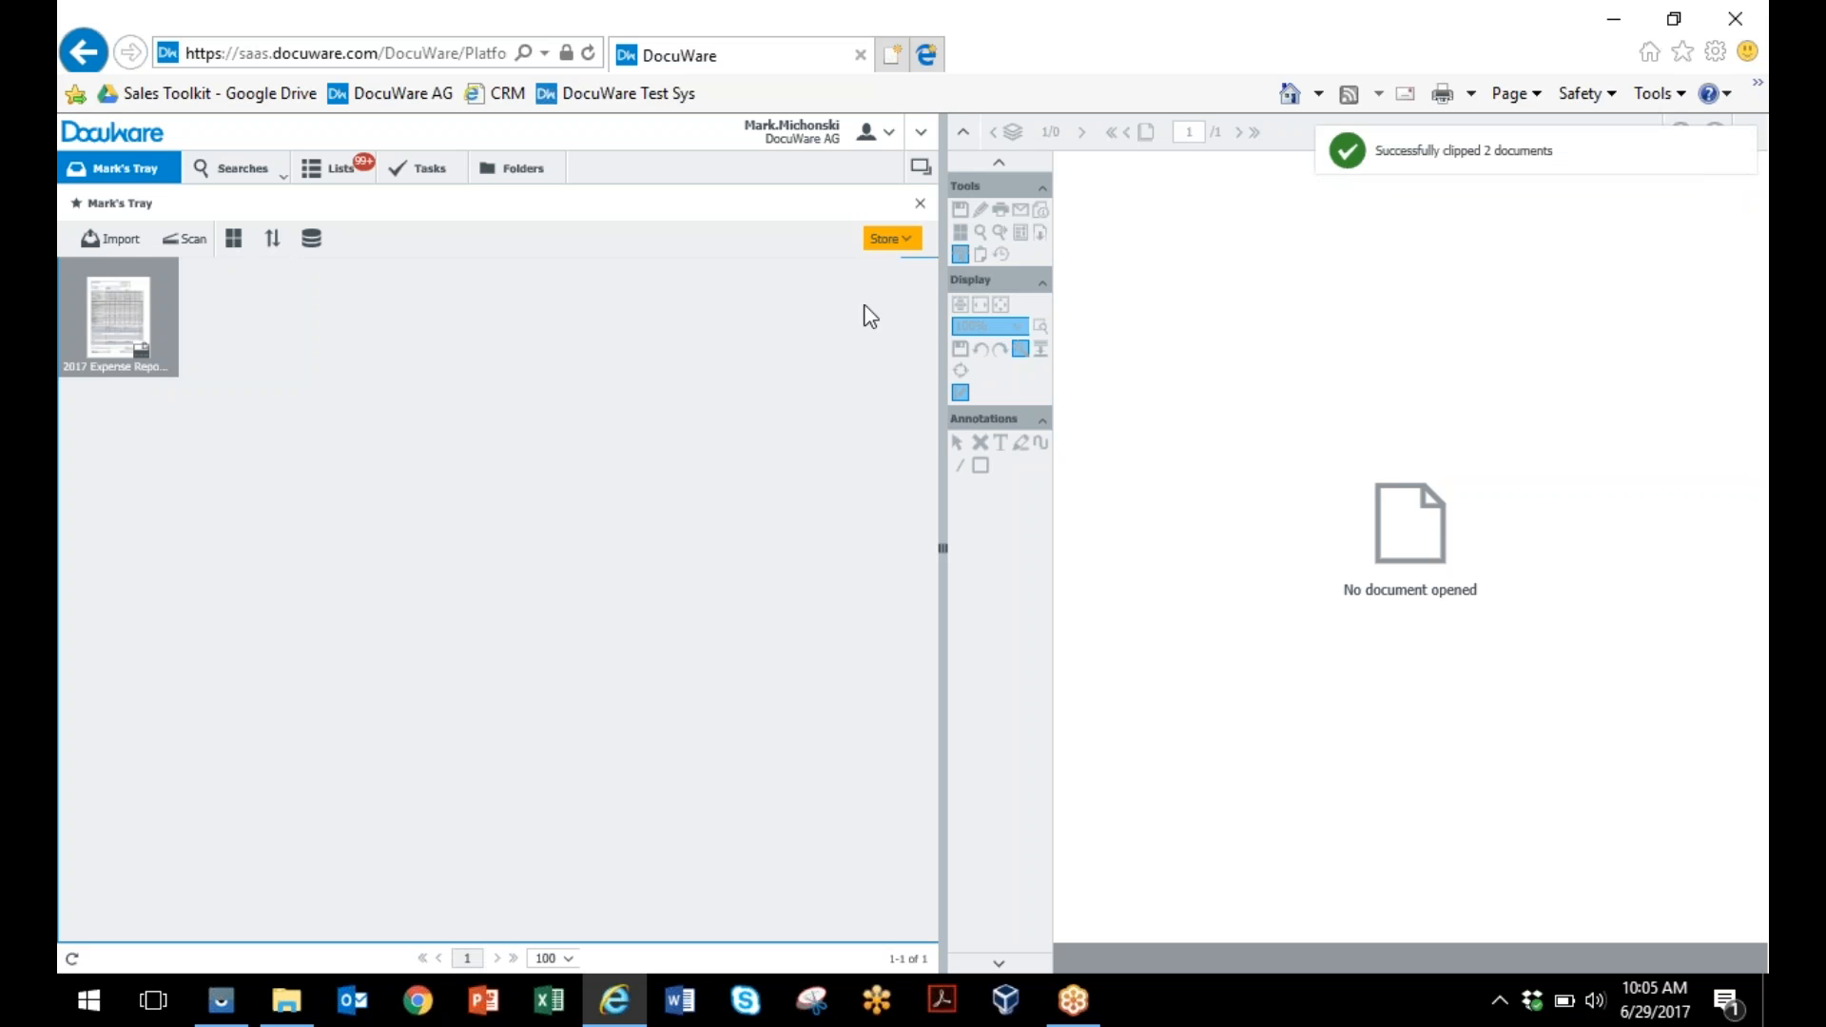
Start storing the clipped document with the DWC-Staff Expenses - Store Expense Claim dialog.
{"action": "left_click", "coordinate": [908, 246]}
{"action": "scroll", "coordinate": [930, 466], "scroll_direction": "down", "scroll_amount": 5}
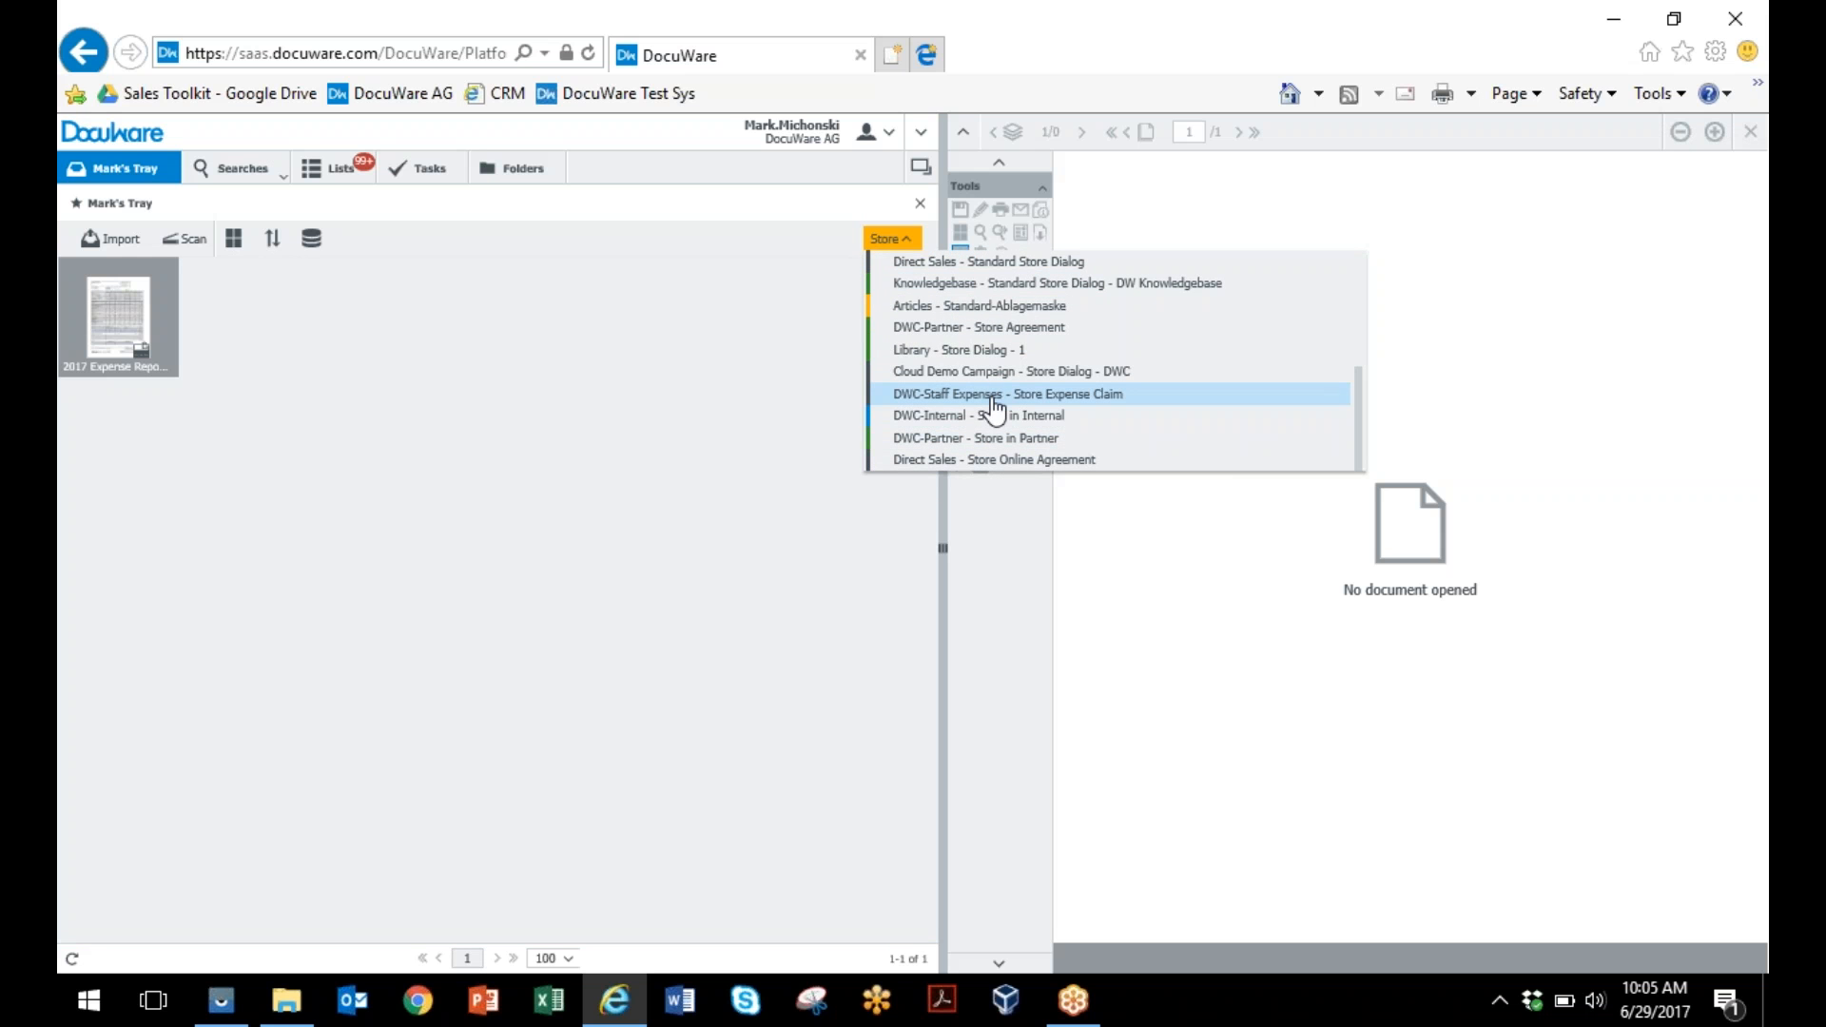
{"action": "left_click", "coordinate": [994, 395]}
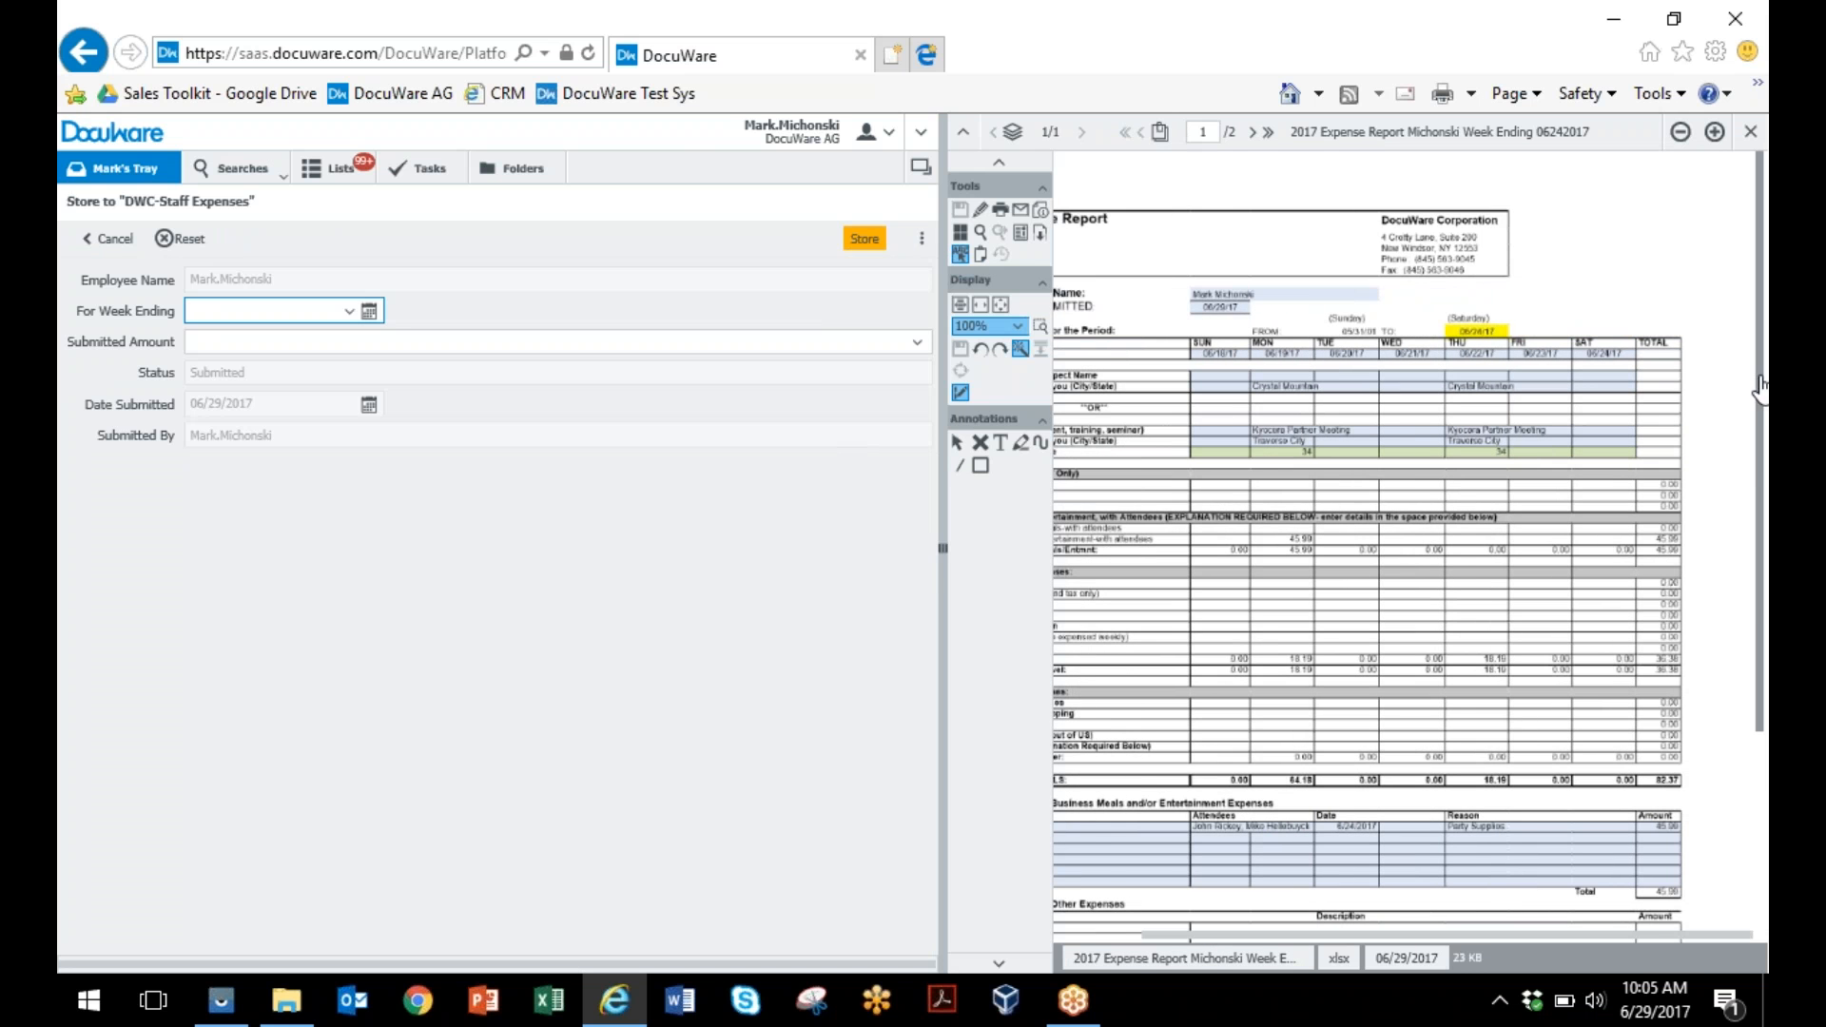
Index the expense claim with submitted amount 82.37 and week ending 06/24/2017, and store it in the file cabinet.
{"action": "scroll", "coordinate": [1757, 390], "scroll_direction": "down", "scroll_amount": 3}
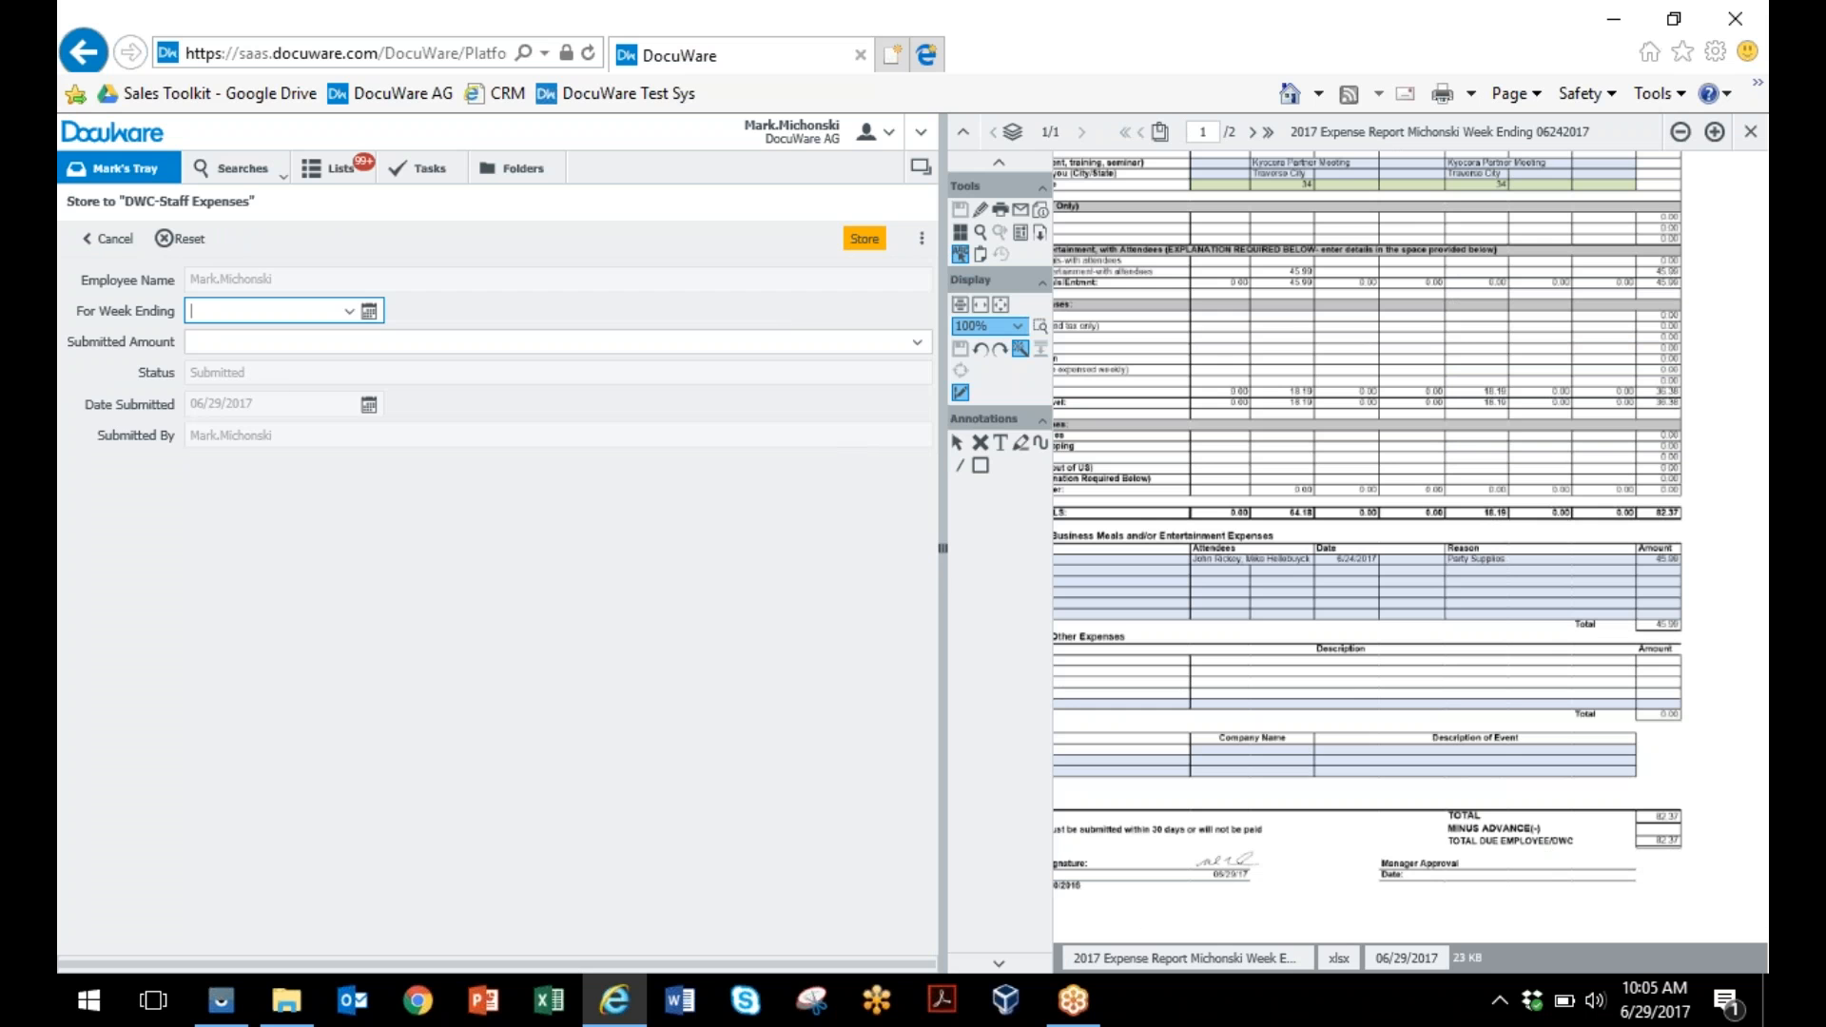
{"action": "key", "text": "Tab"}
{"action": "type", "text": "82.37"}
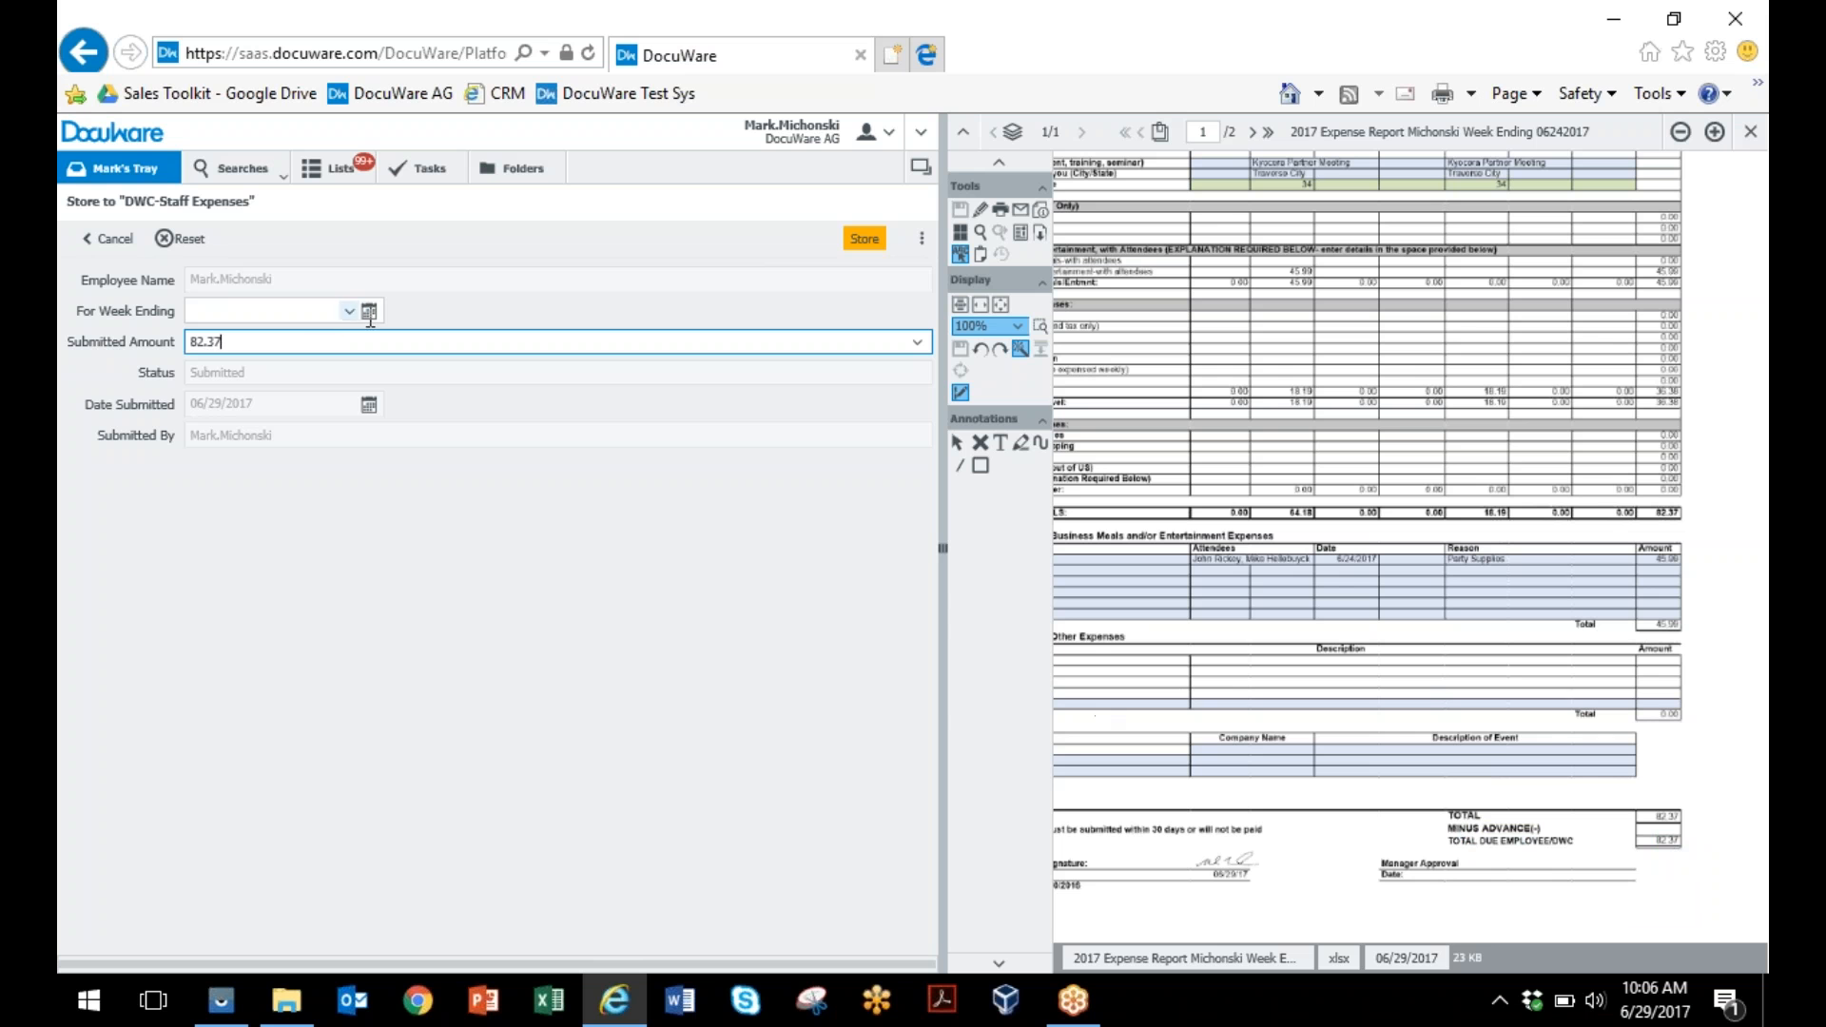
{"action": "left_click", "coordinate": [367, 312]}
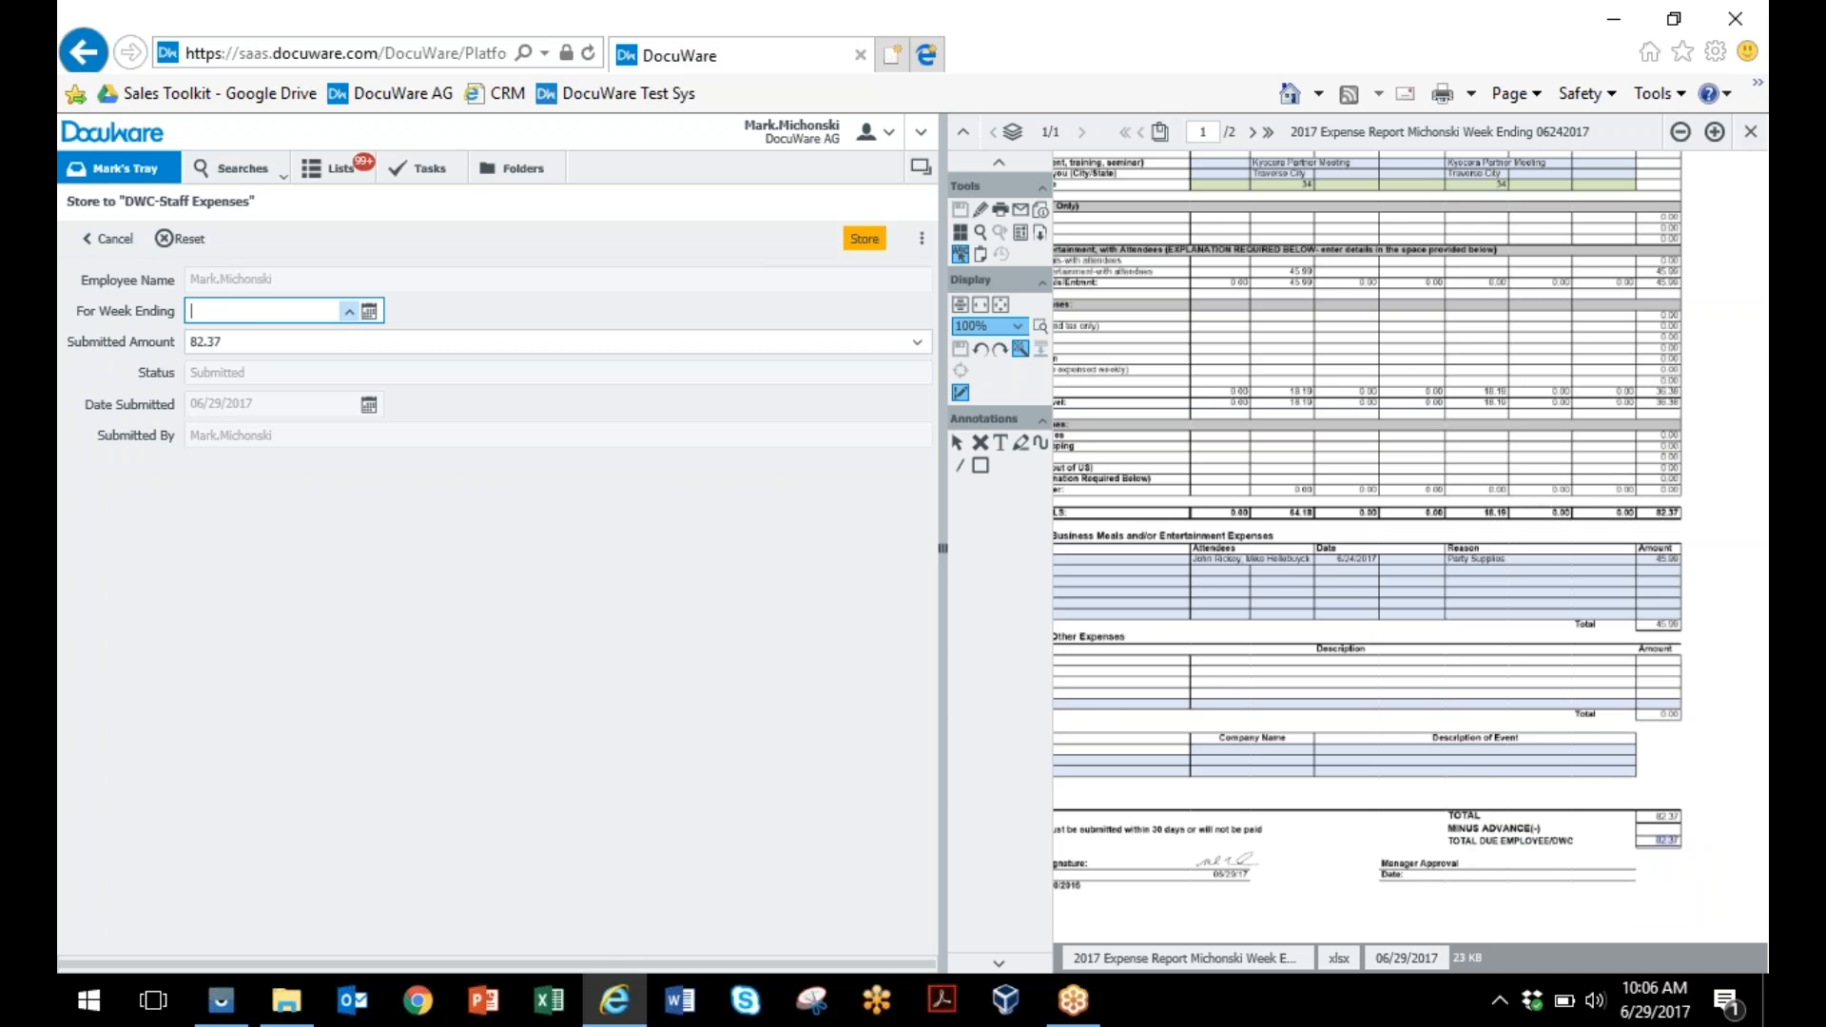
{"action": "left_click", "coordinate": [360, 312]}
{"action": "left_click", "coordinate": [359, 310]}
{"action": "left_click", "coordinate": [368, 311]}
{"action": "left_click", "coordinate": [368, 311]}
{"action": "left_click", "coordinate": [368, 311]}
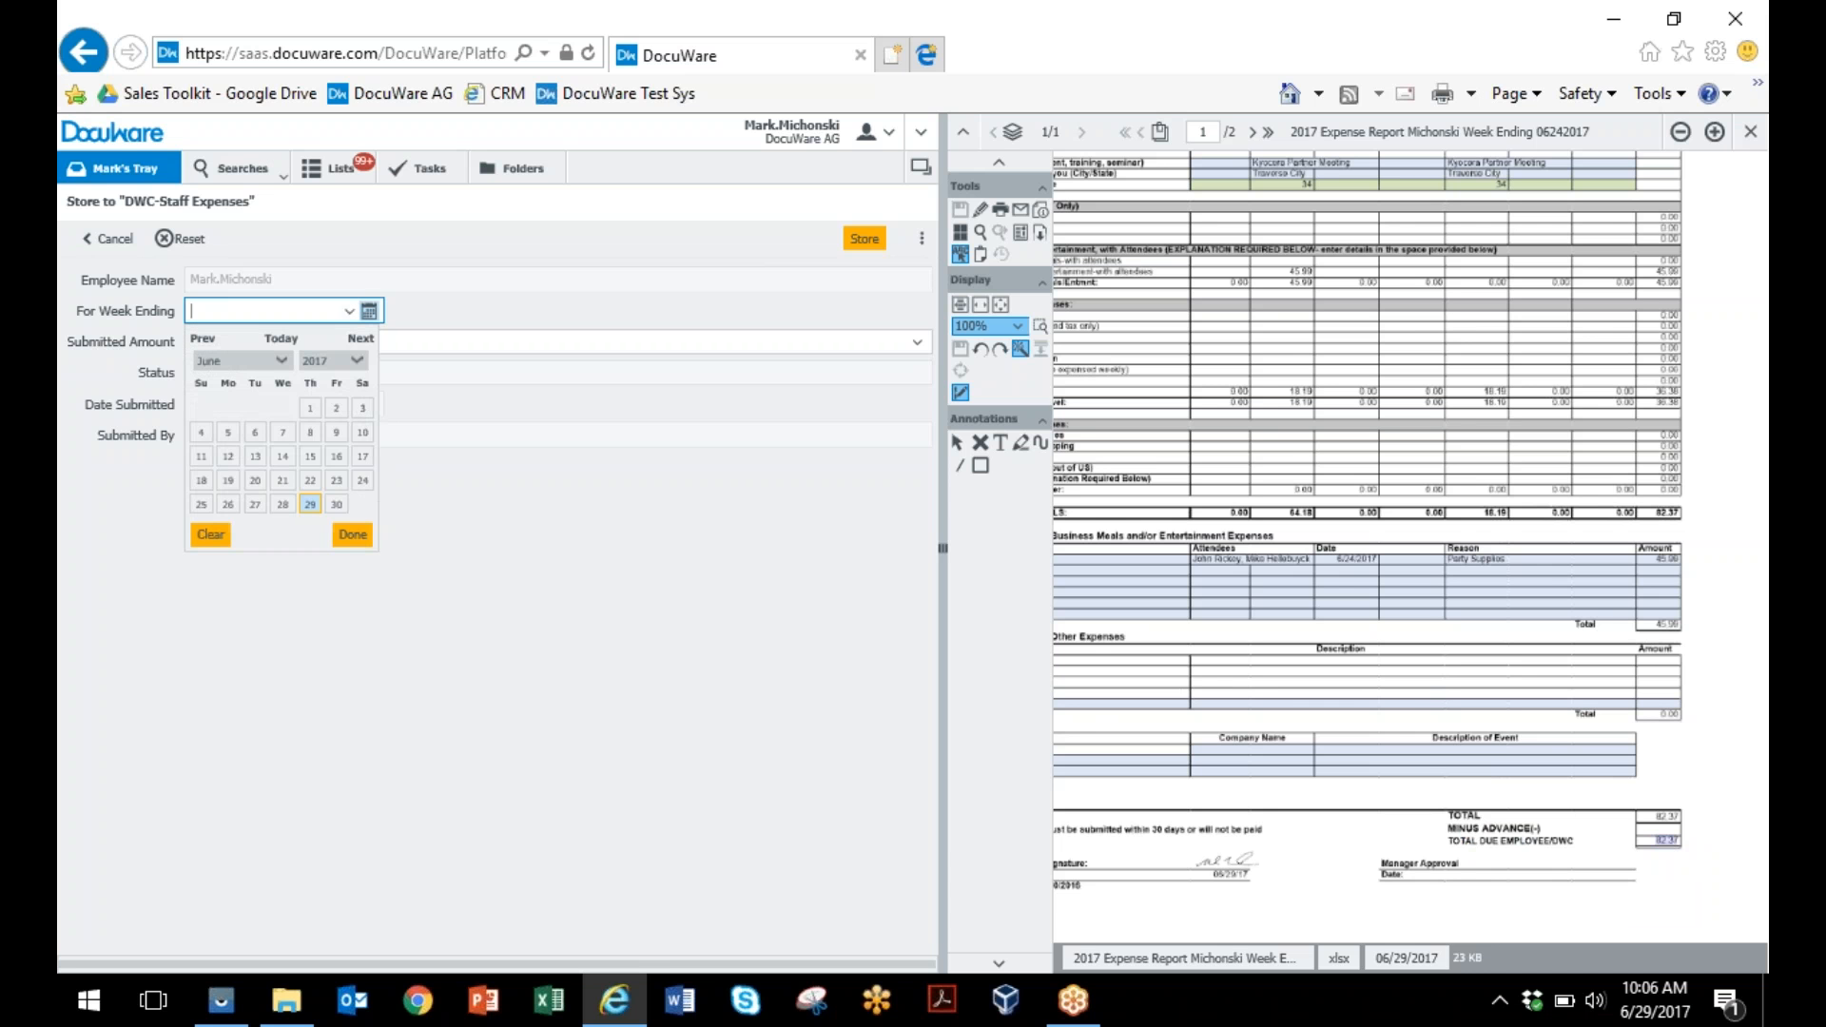
{"action": "left_click", "coordinate": [363, 482]}
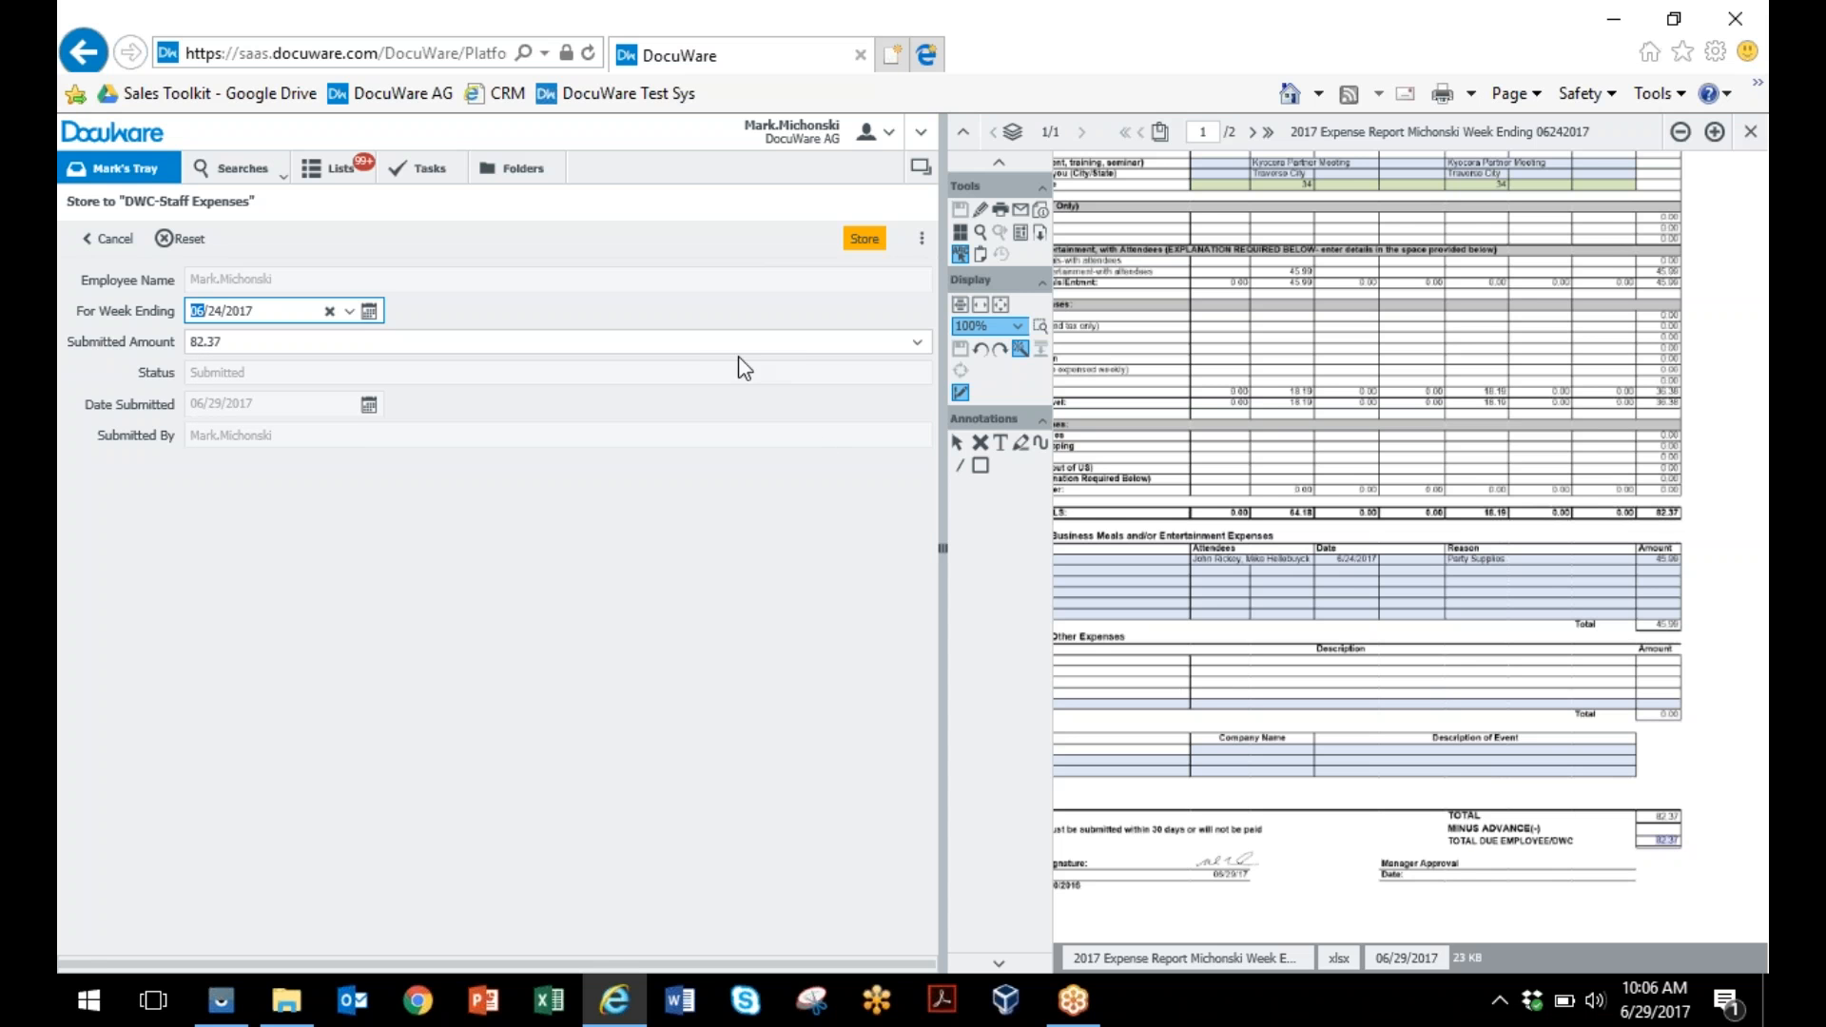
{"action": "left_click", "coordinate": [864, 240]}
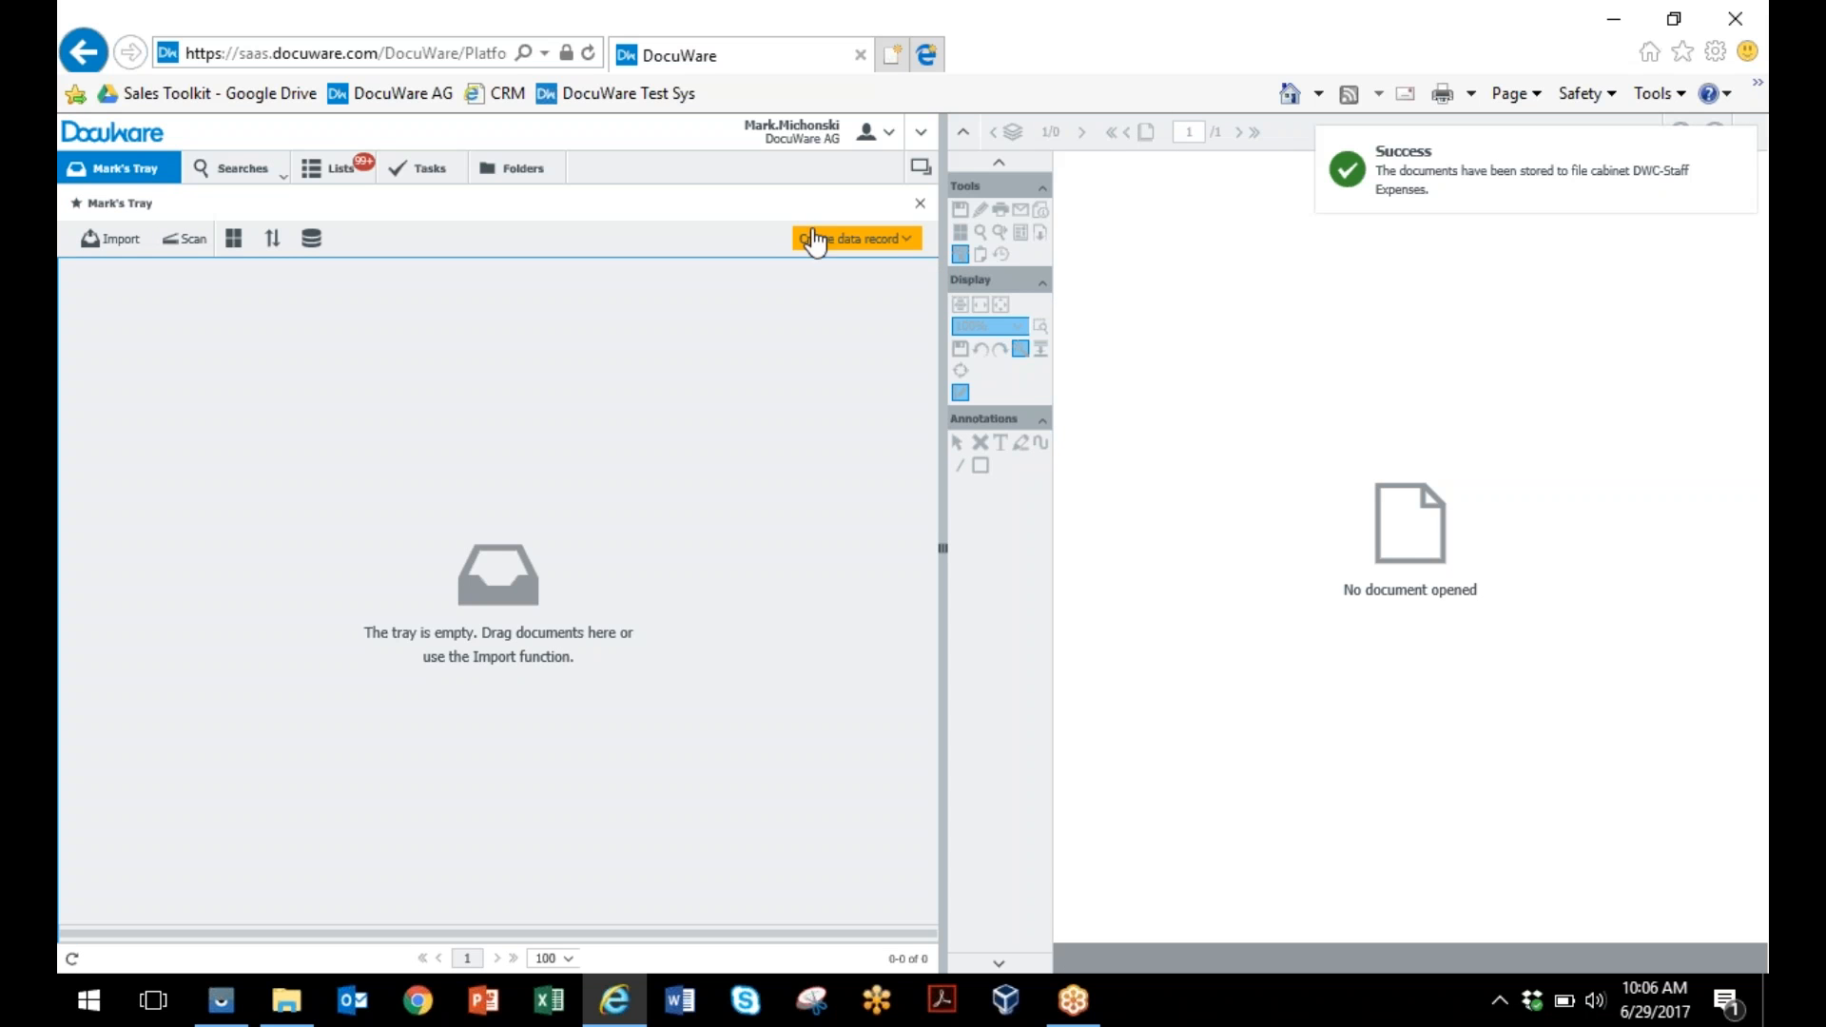
Search DWC-Staff Expenses with Search My Expenses for the claim with week ending 06/24/2017.
{"action": "left_click", "coordinate": [285, 182]}
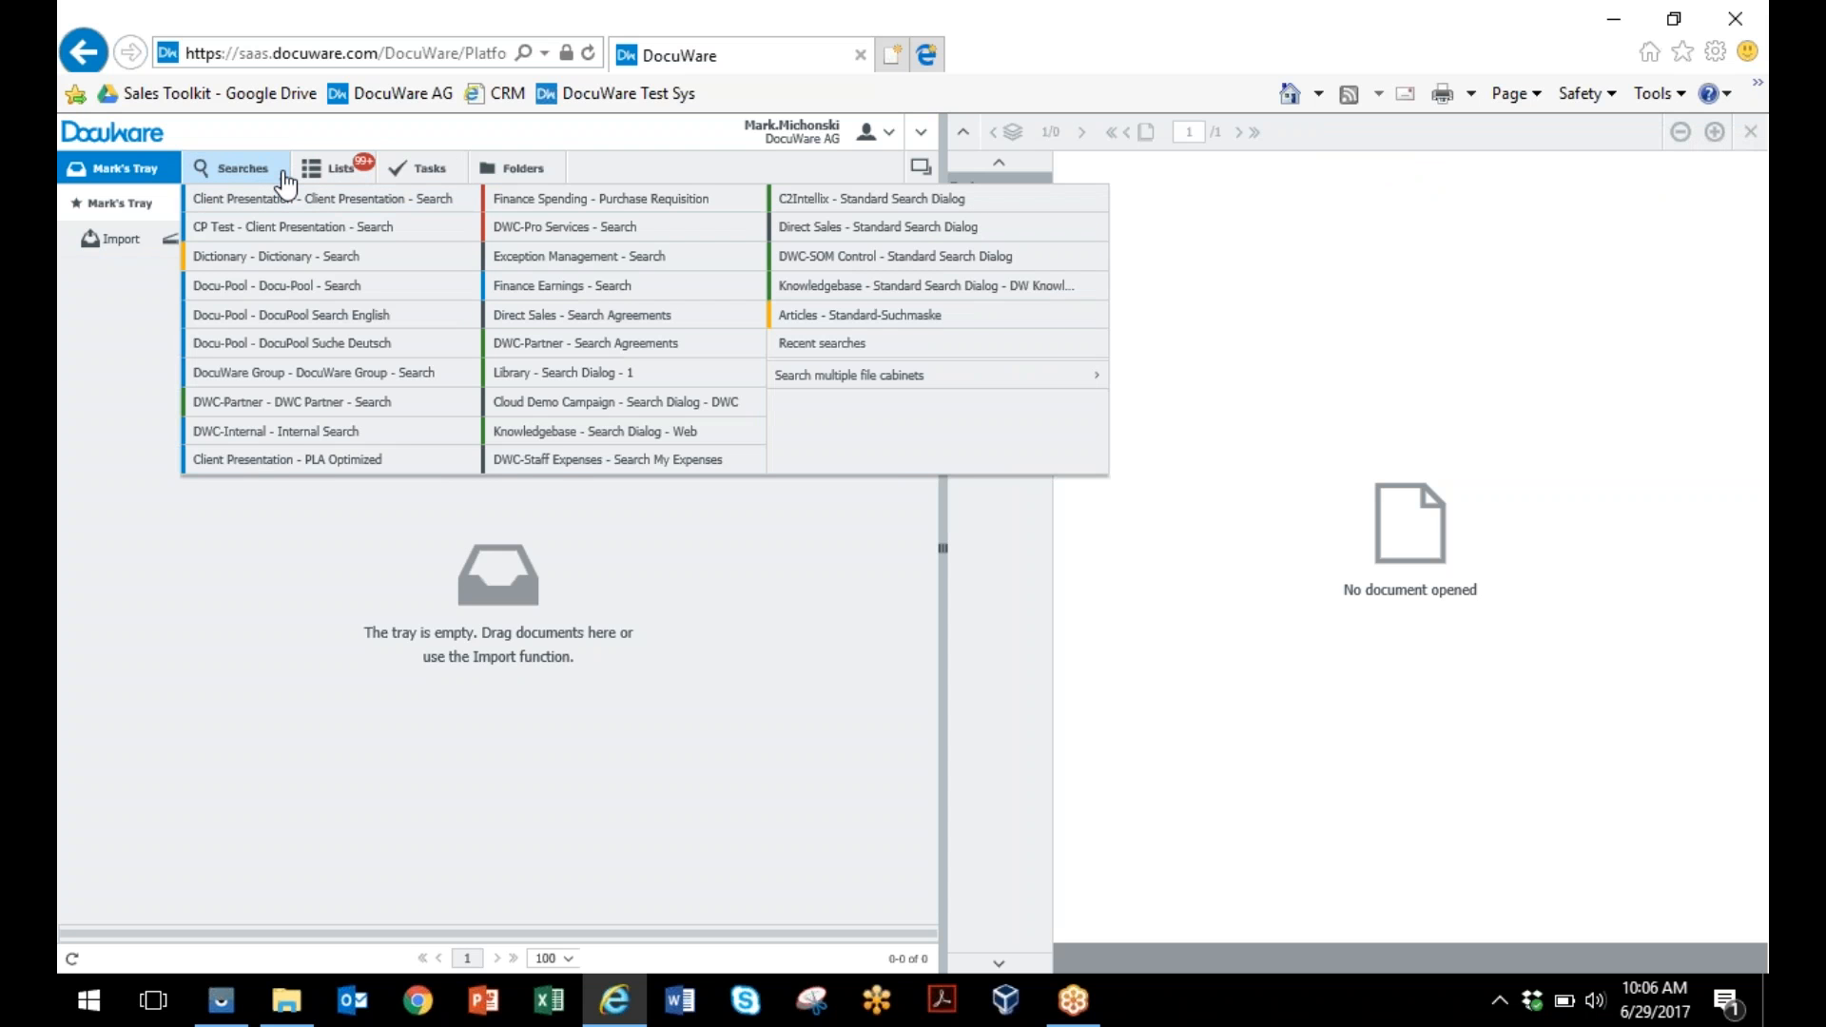
{"action": "left_click", "coordinate": [550, 460]}
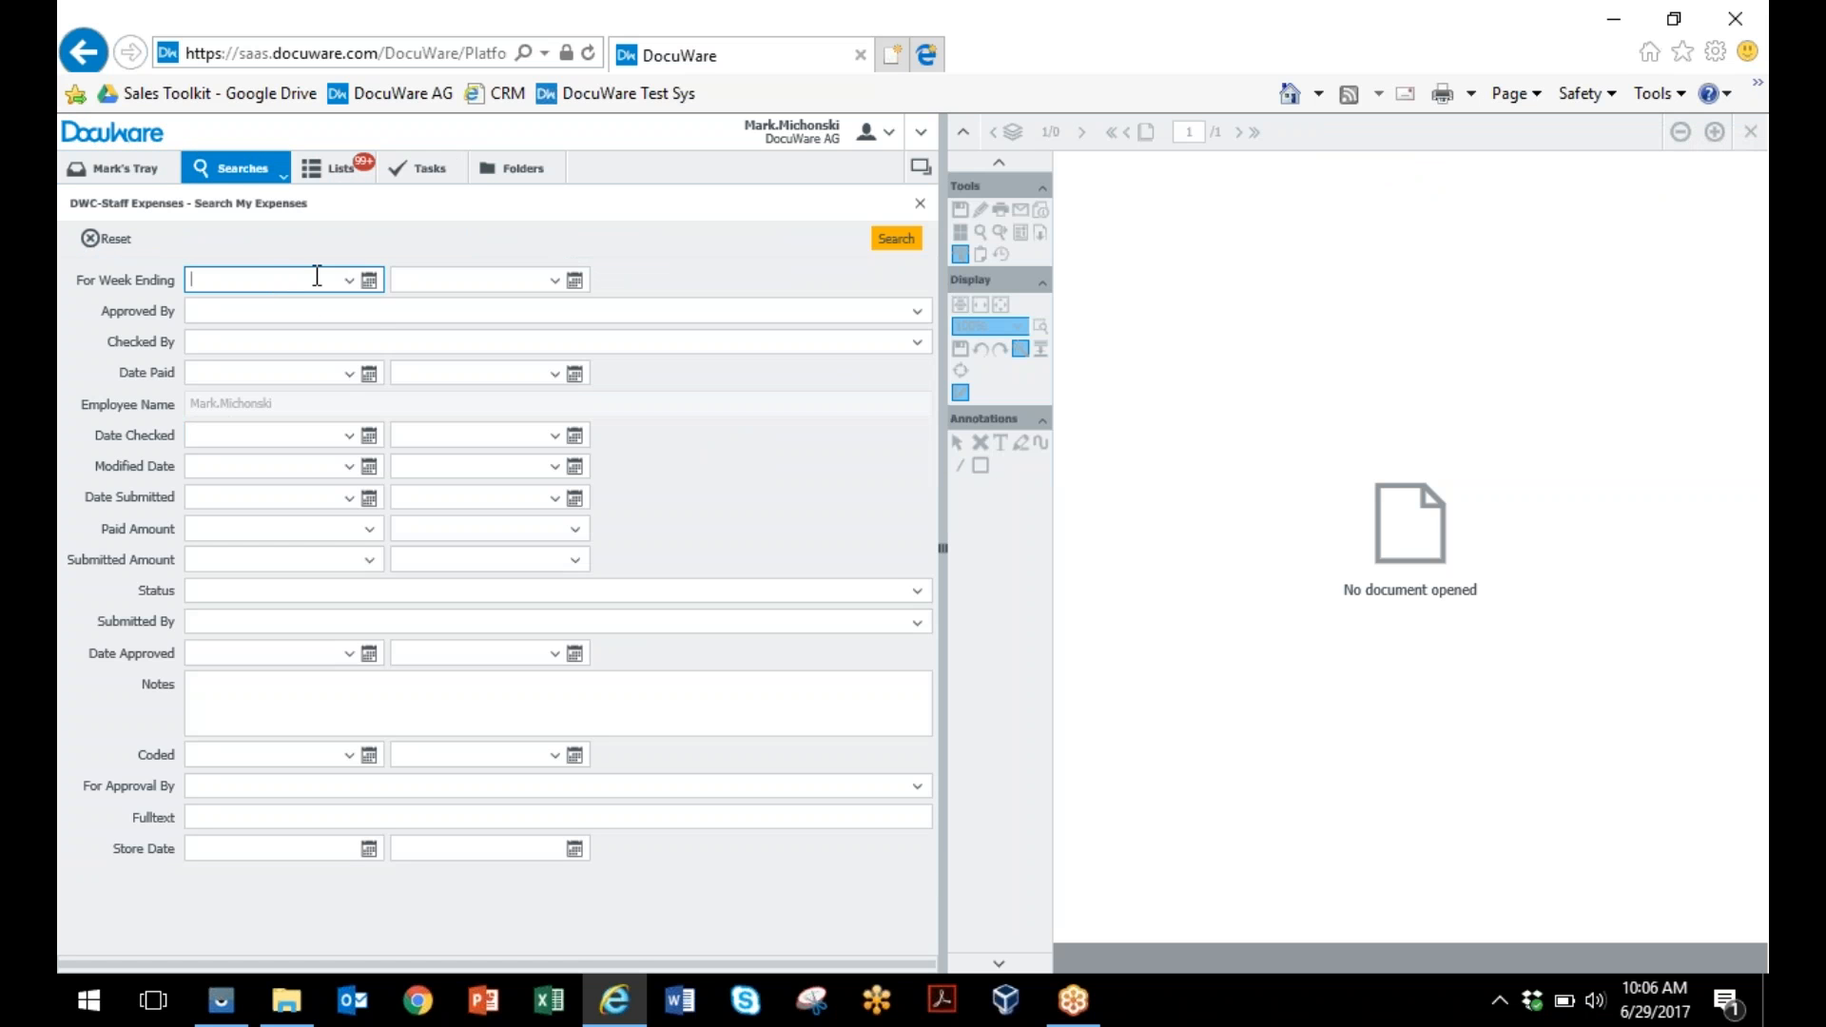
{"action": "left_click", "coordinate": [369, 280]}
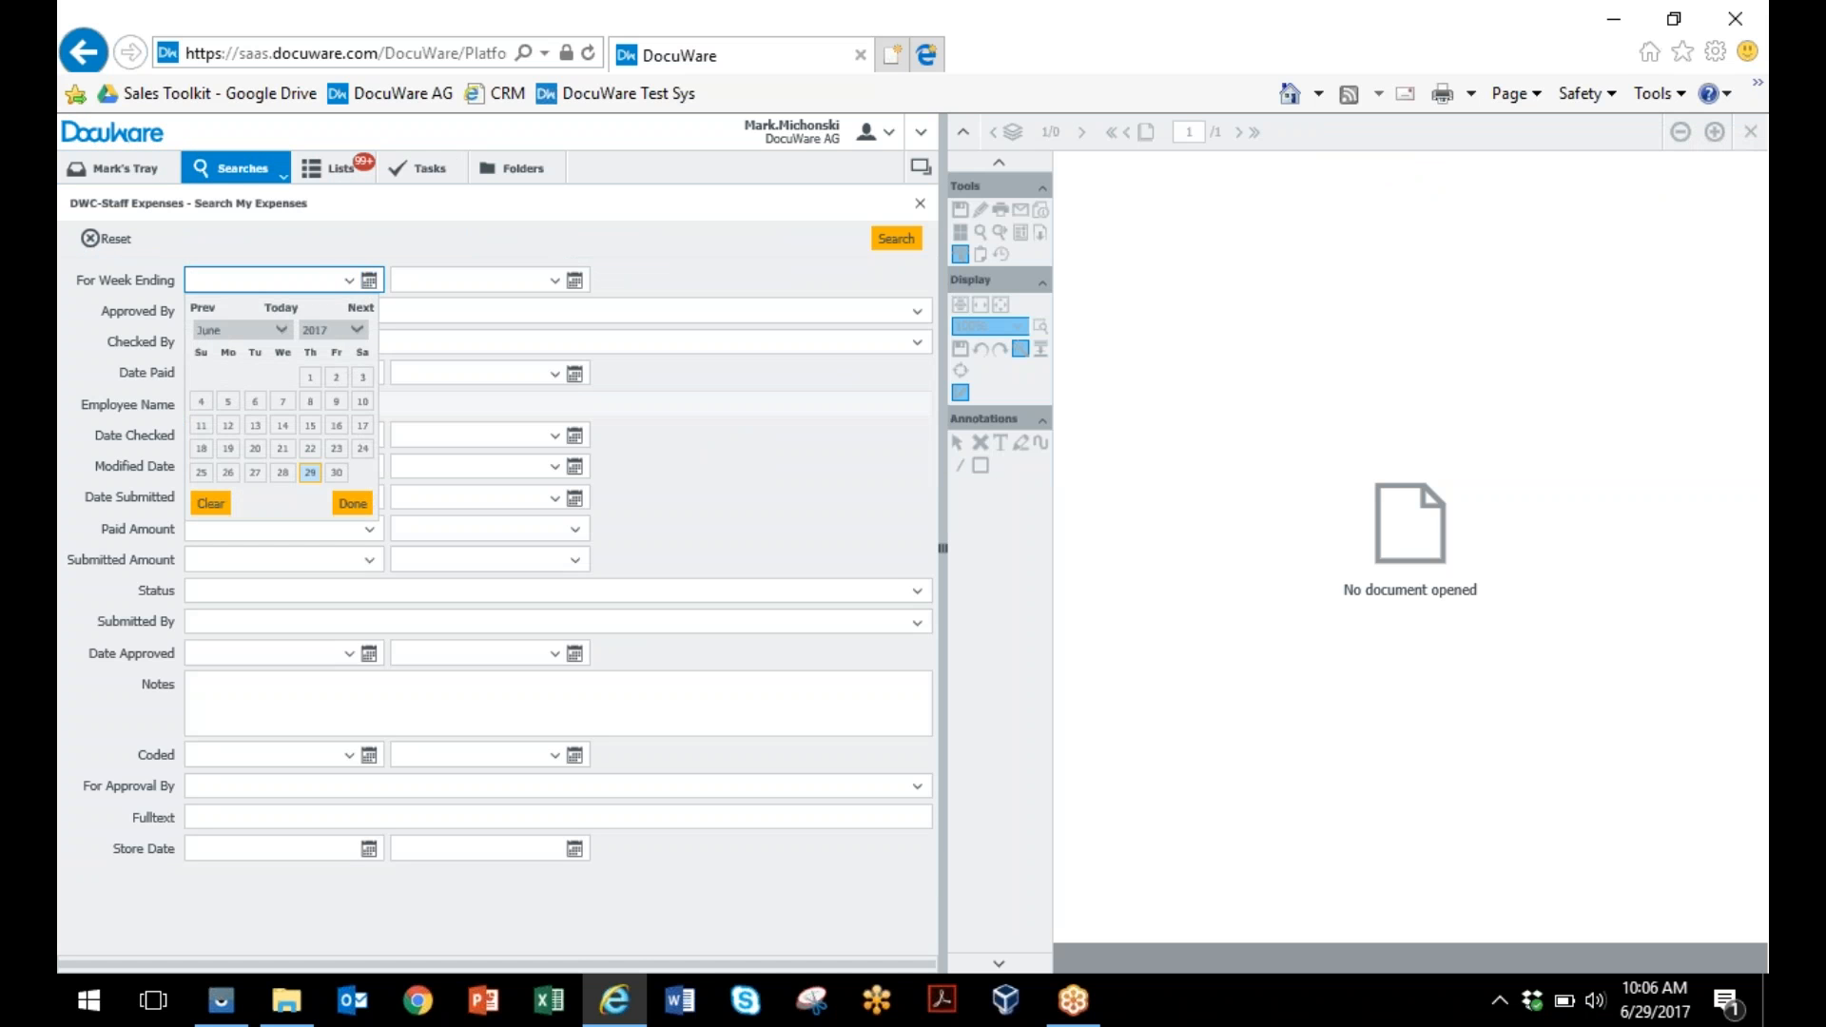
{"action": "left_click", "coordinate": [366, 451]}
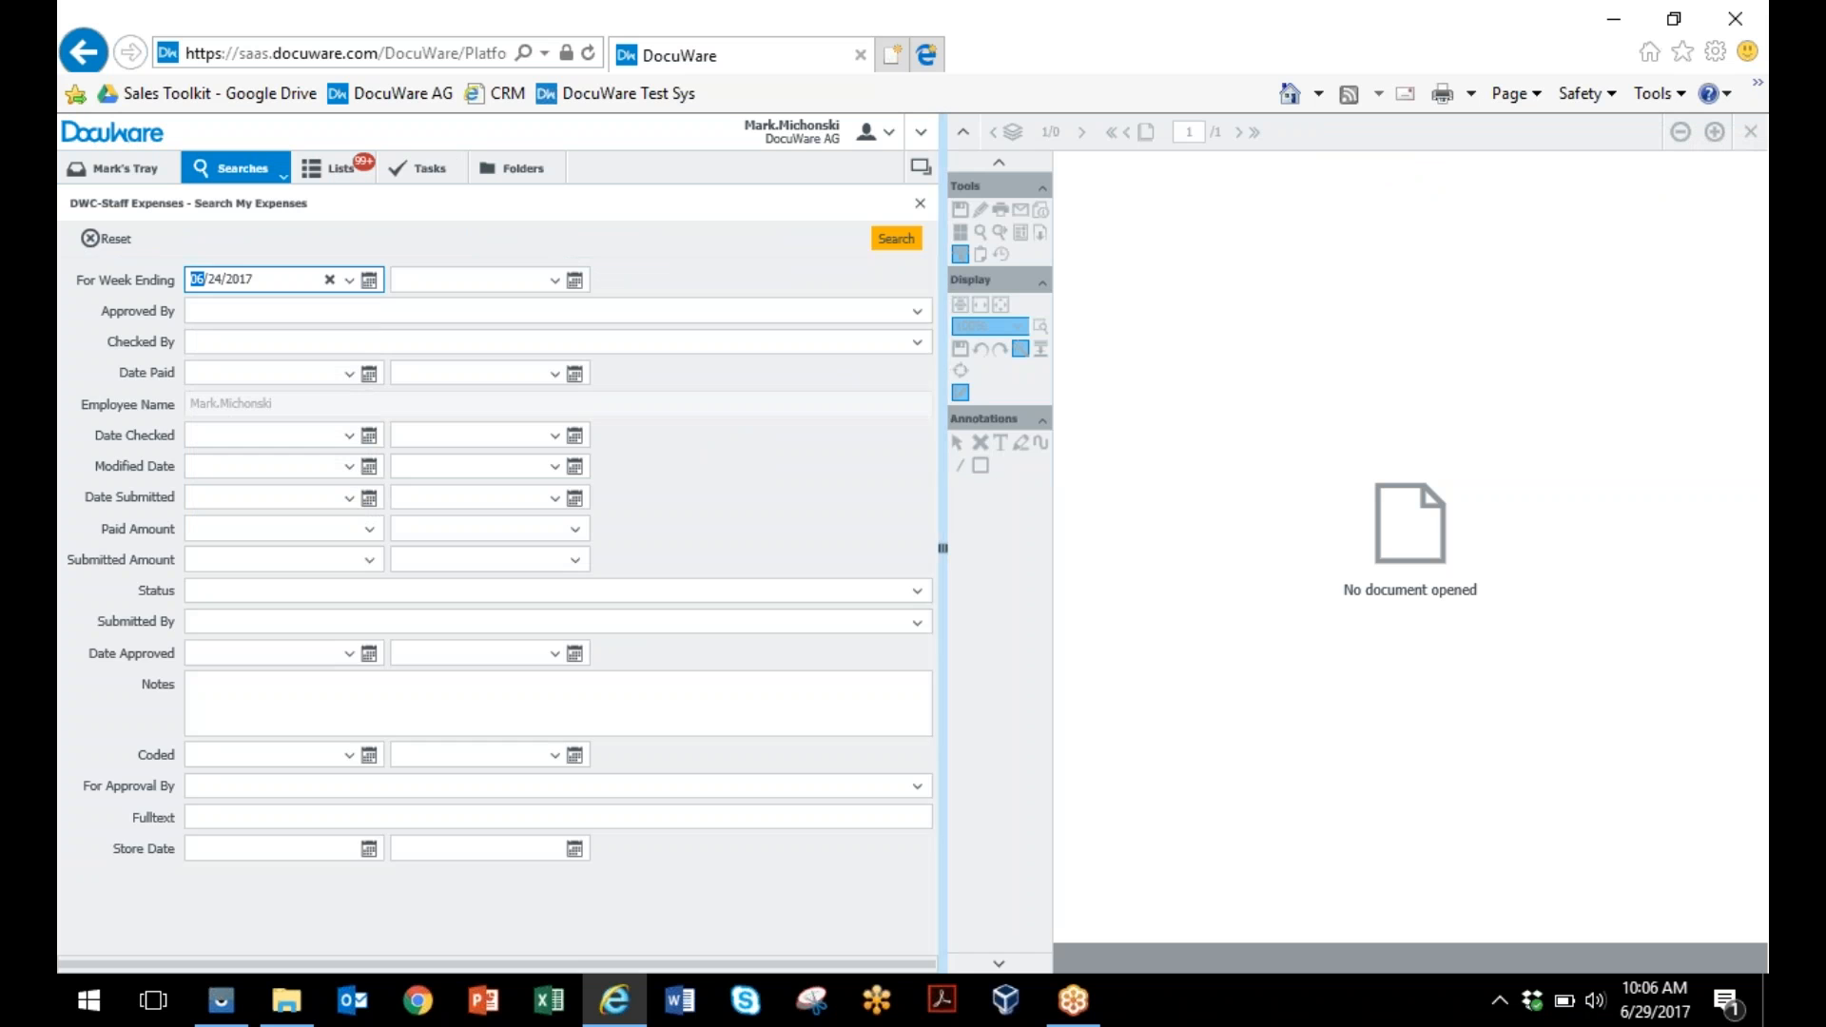
{"action": "left_click", "coordinate": [894, 238]}
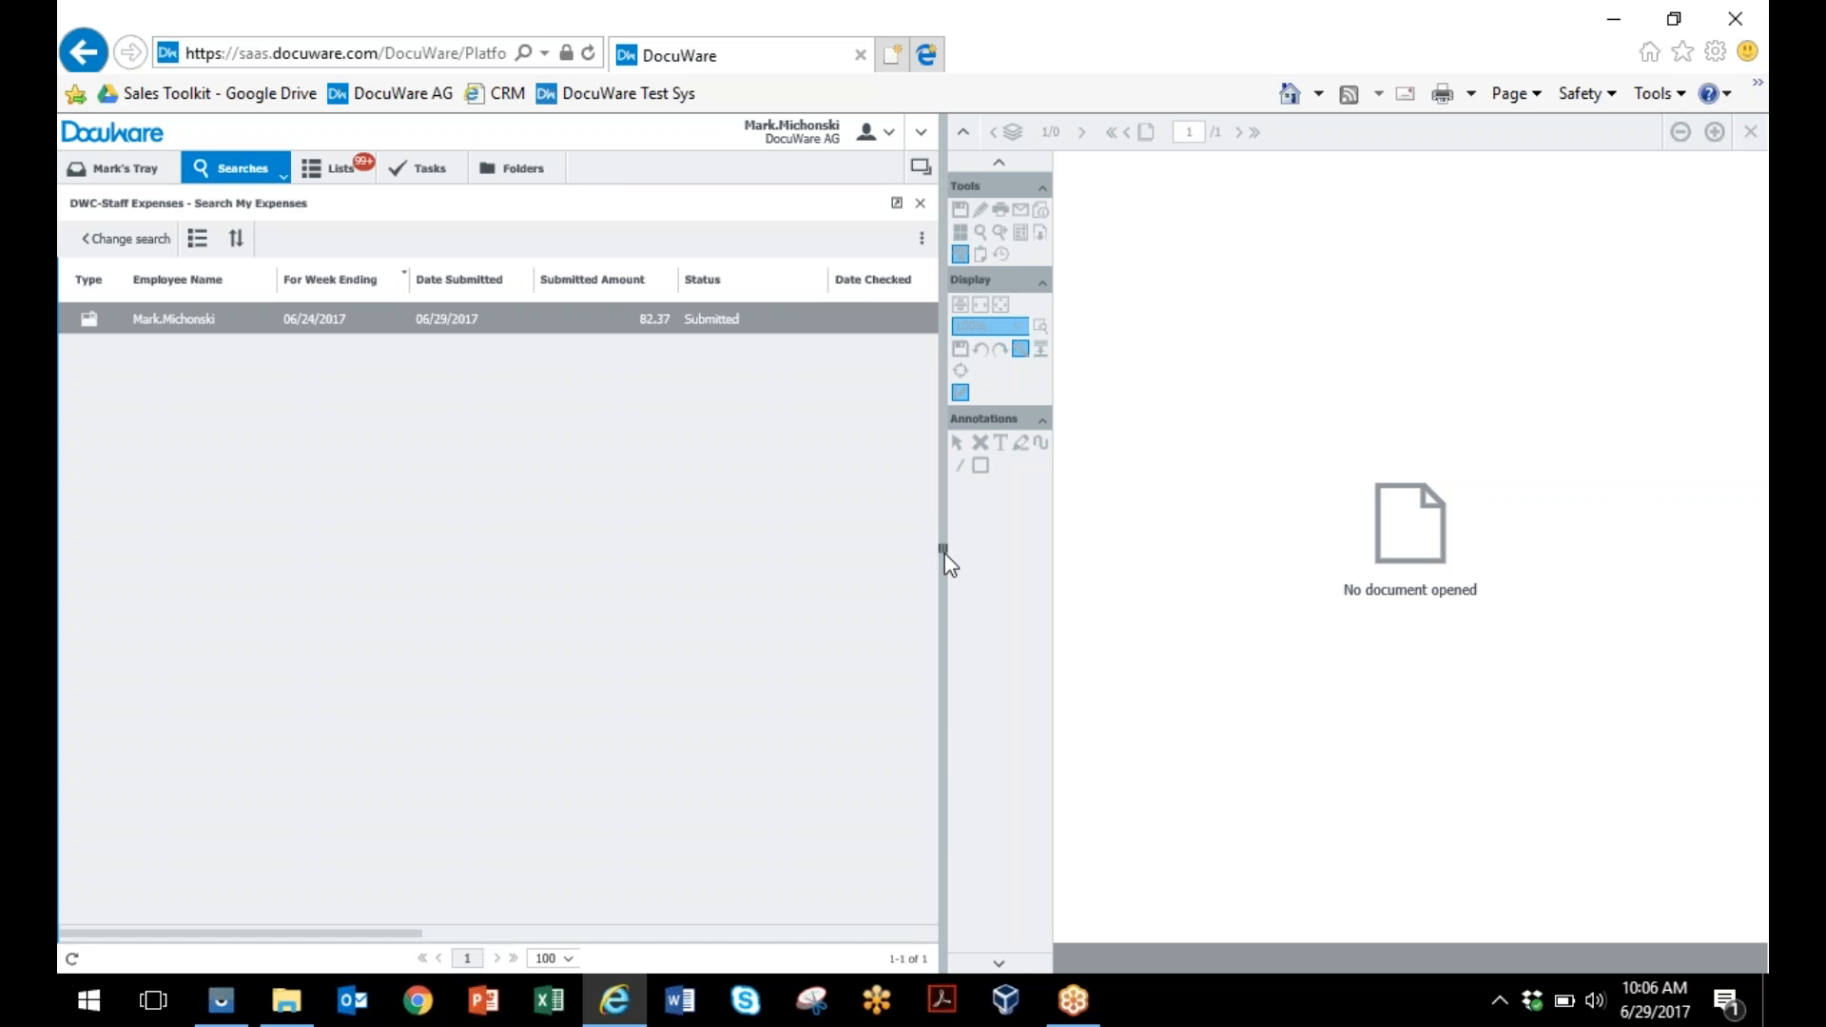
Widen the result list and examine the submitted claim's status, checking, approval and payment columns.
{"action": "left_click_drag", "start_coordinate": [946, 561], "coordinate": [1444, 561]}
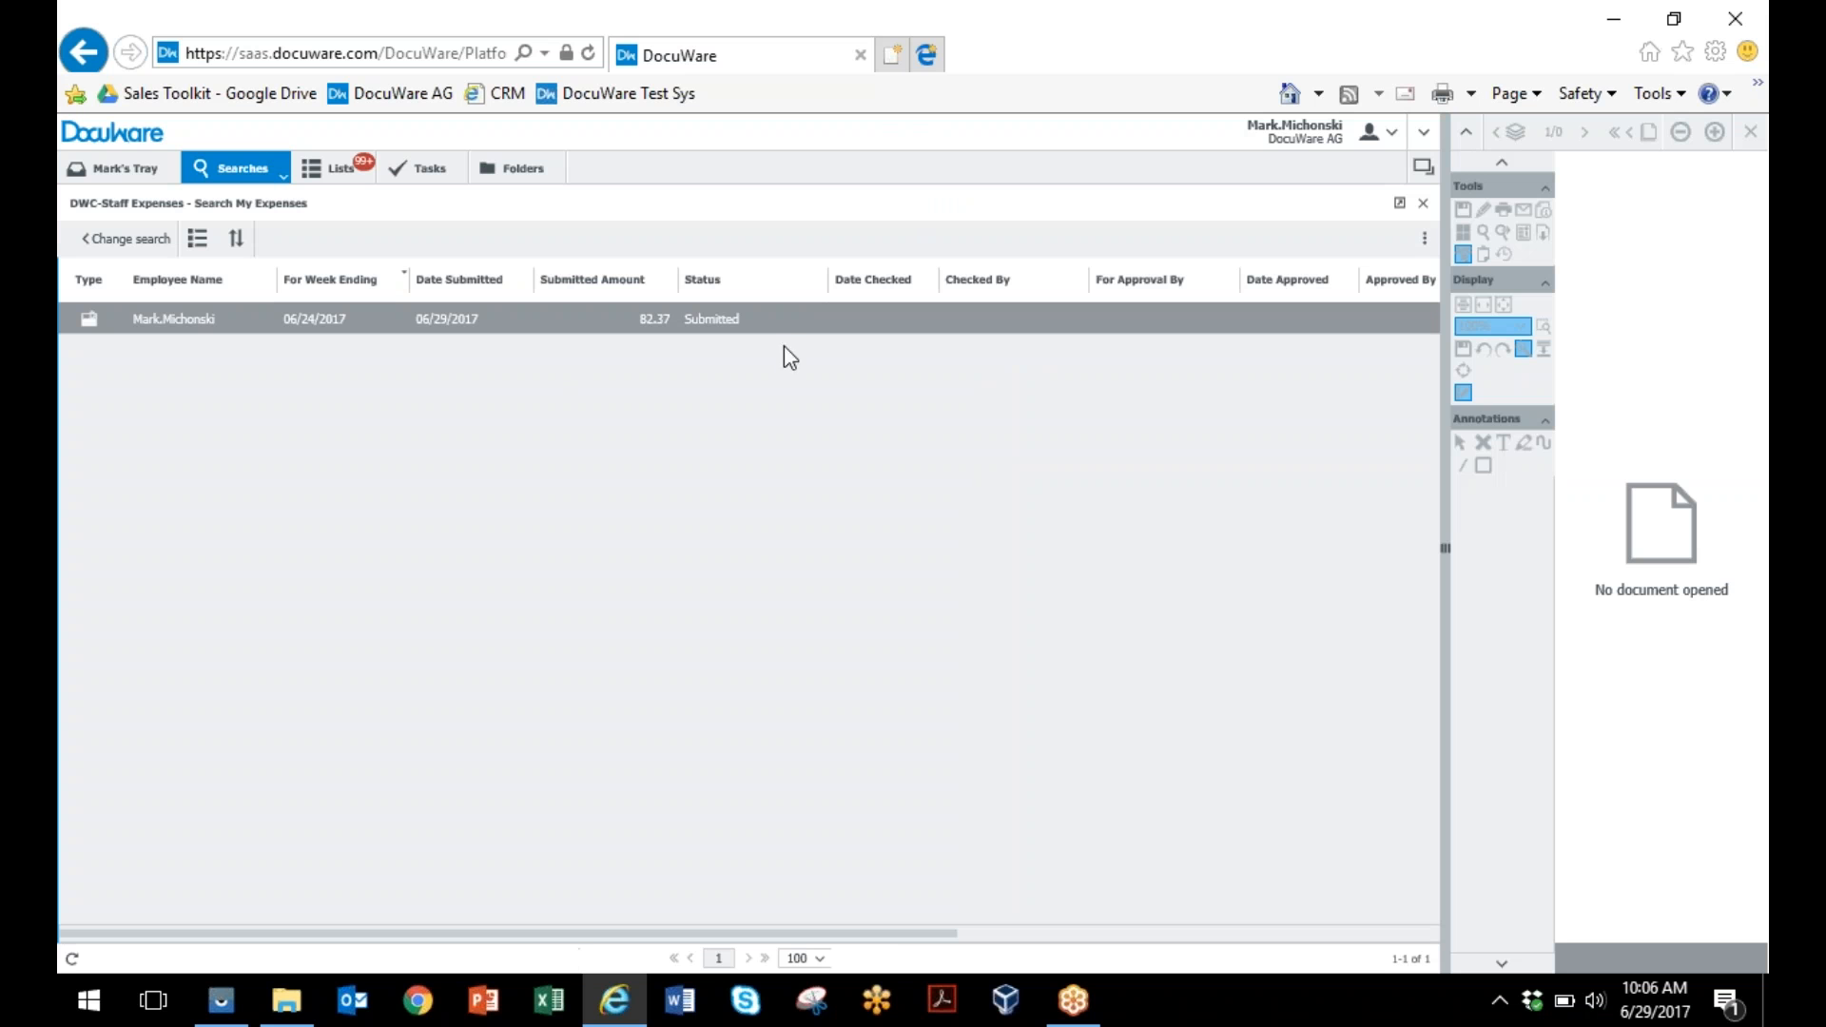
{"action": "left_click_drag", "start_coordinate": [526, 940], "coordinate": [792, 945]}
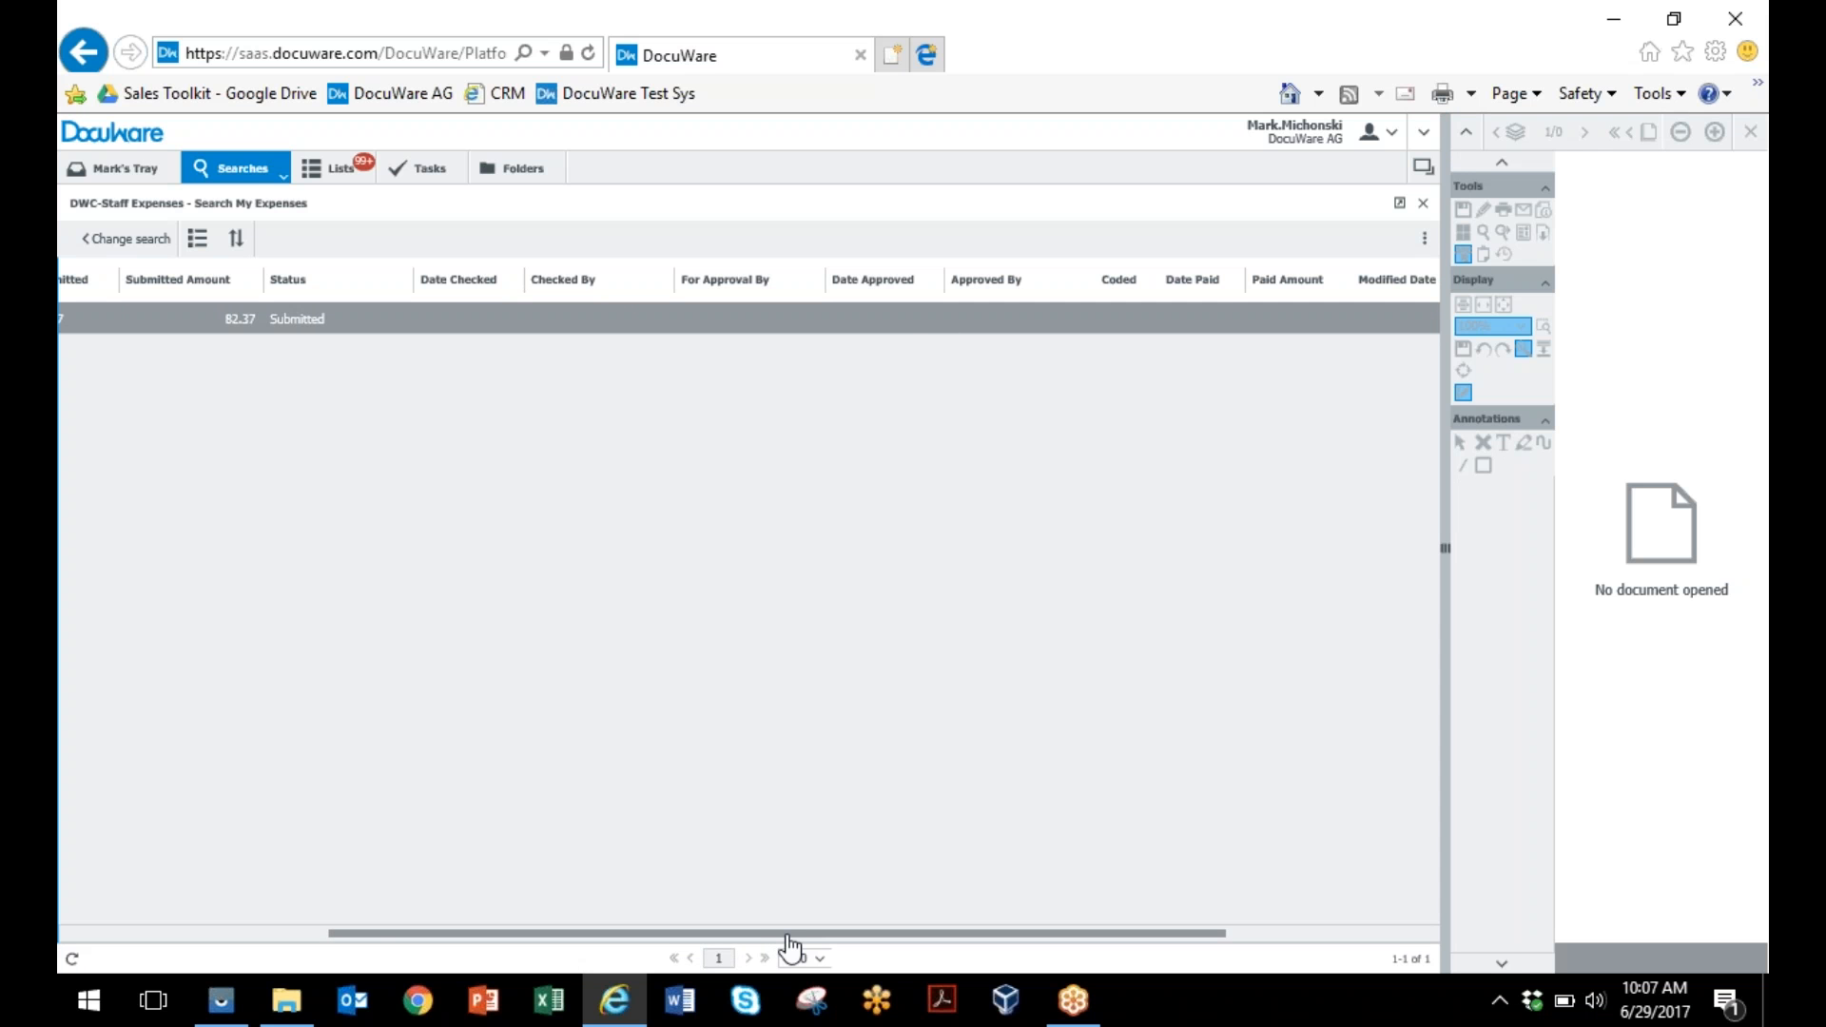
{"action": "left_click_drag", "start_coordinate": [789, 936], "coordinate": [865, 945]}
{"action": "left_click_drag", "start_coordinate": [867, 936], "coordinate": [1018, 951]}
{"action": "left_click_drag", "start_coordinate": [797, 915], "coordinate": [422, 848]}
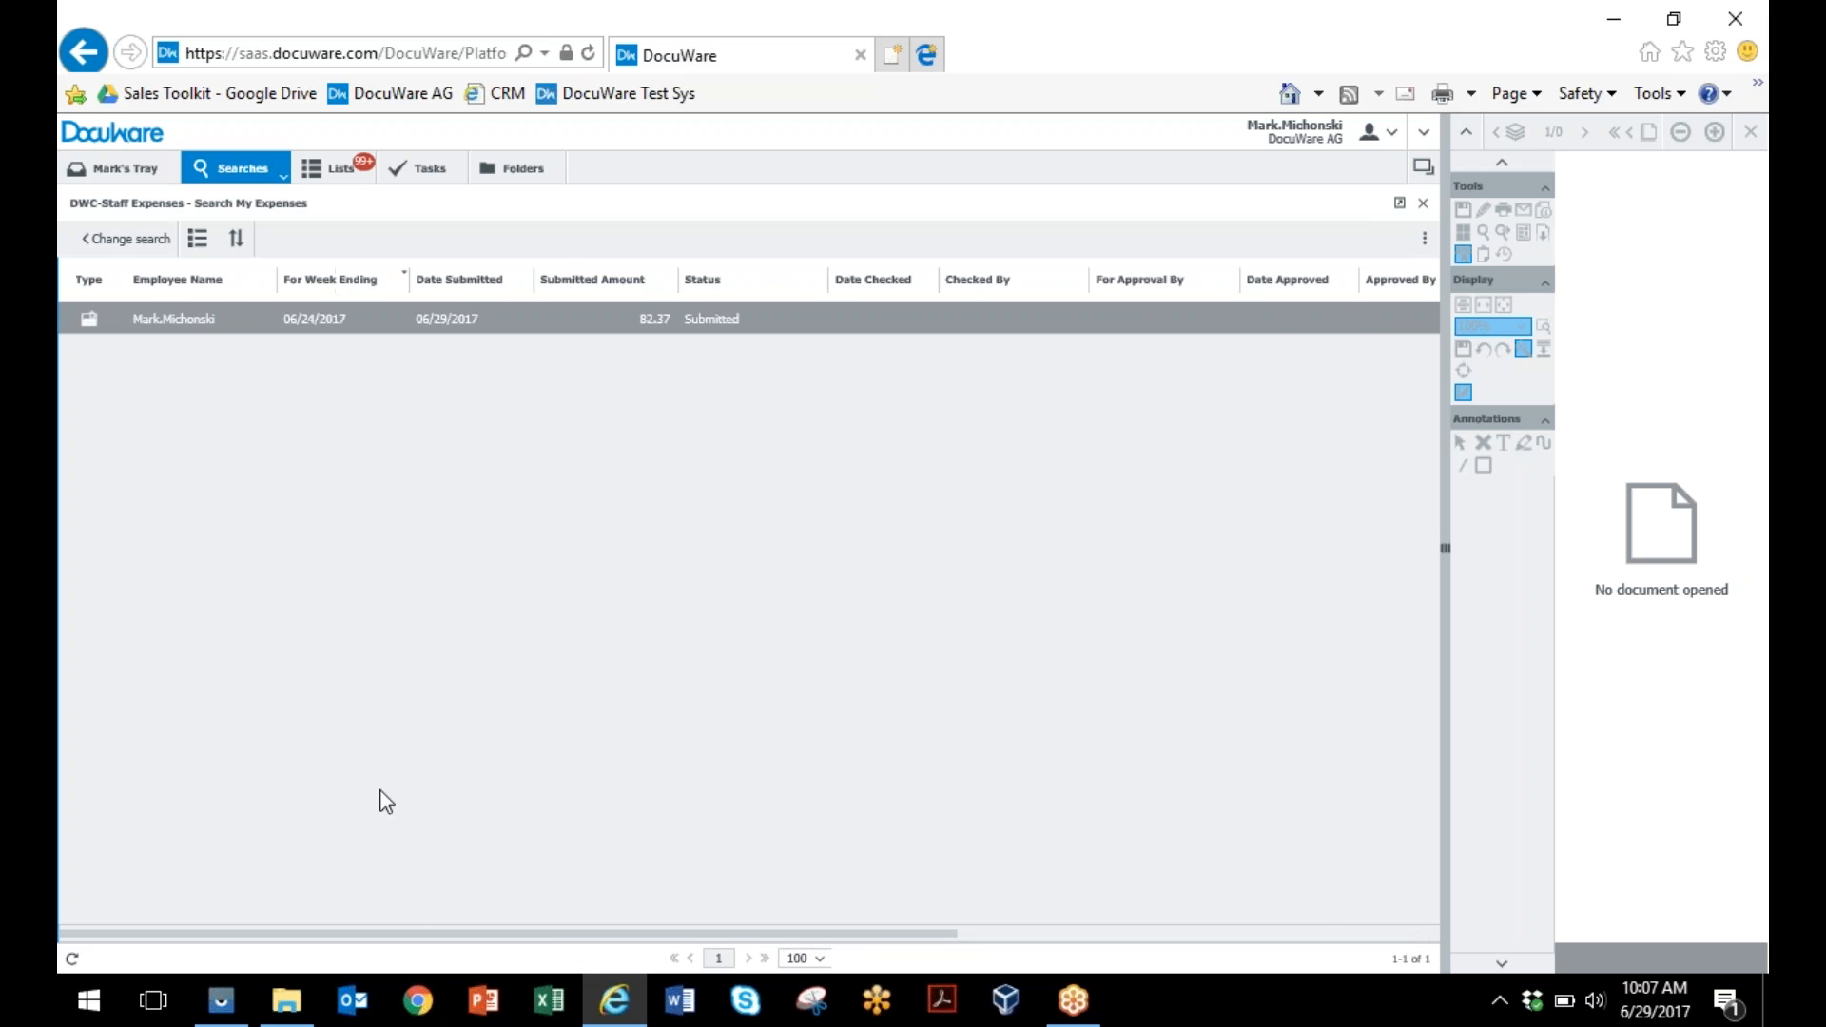
Clear the week-ending criterion in Search My Expenses and search for all own expense claims.
{"action": "left_click", "coordinate": [93, 251]}
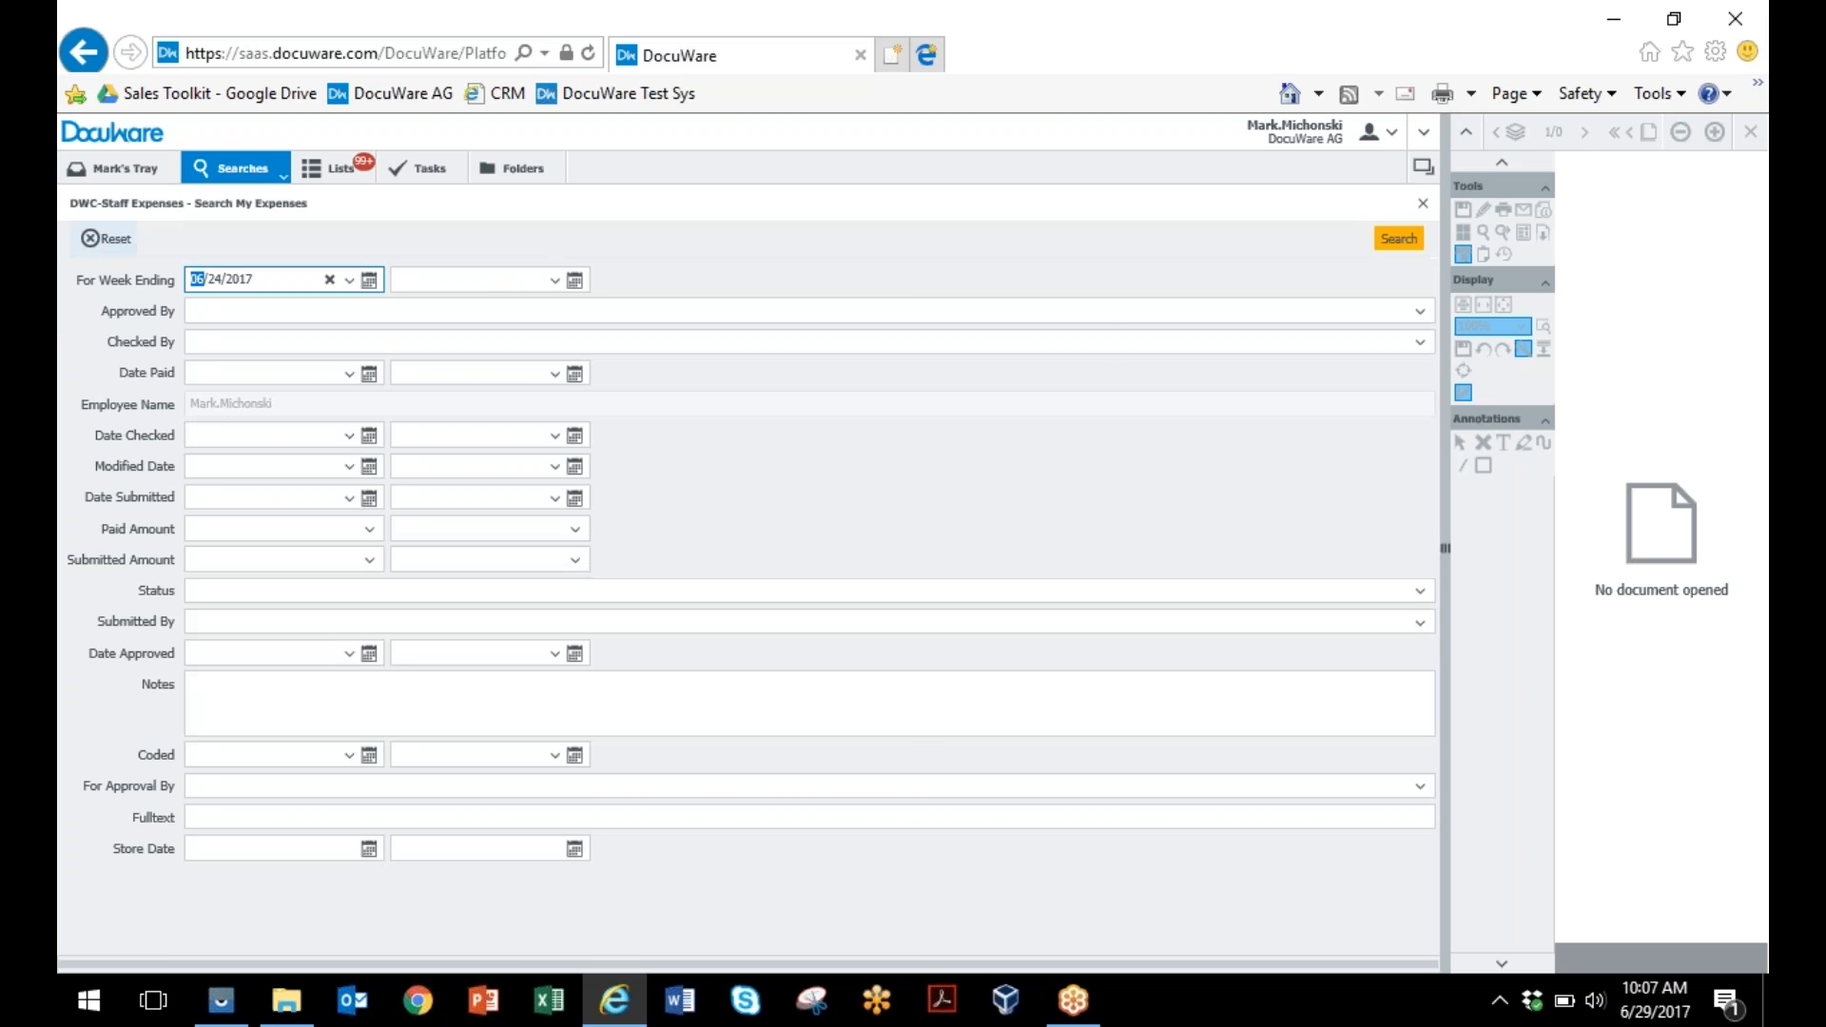
{"action": "left_click", "coordinate": [288, 188]}
{"action": "left_click", "coordinate": [378, 515]}
{"action": "left_click", "coordinate": [306, 287]}
{"action": "left_click", "coordinate": [334, 281]}
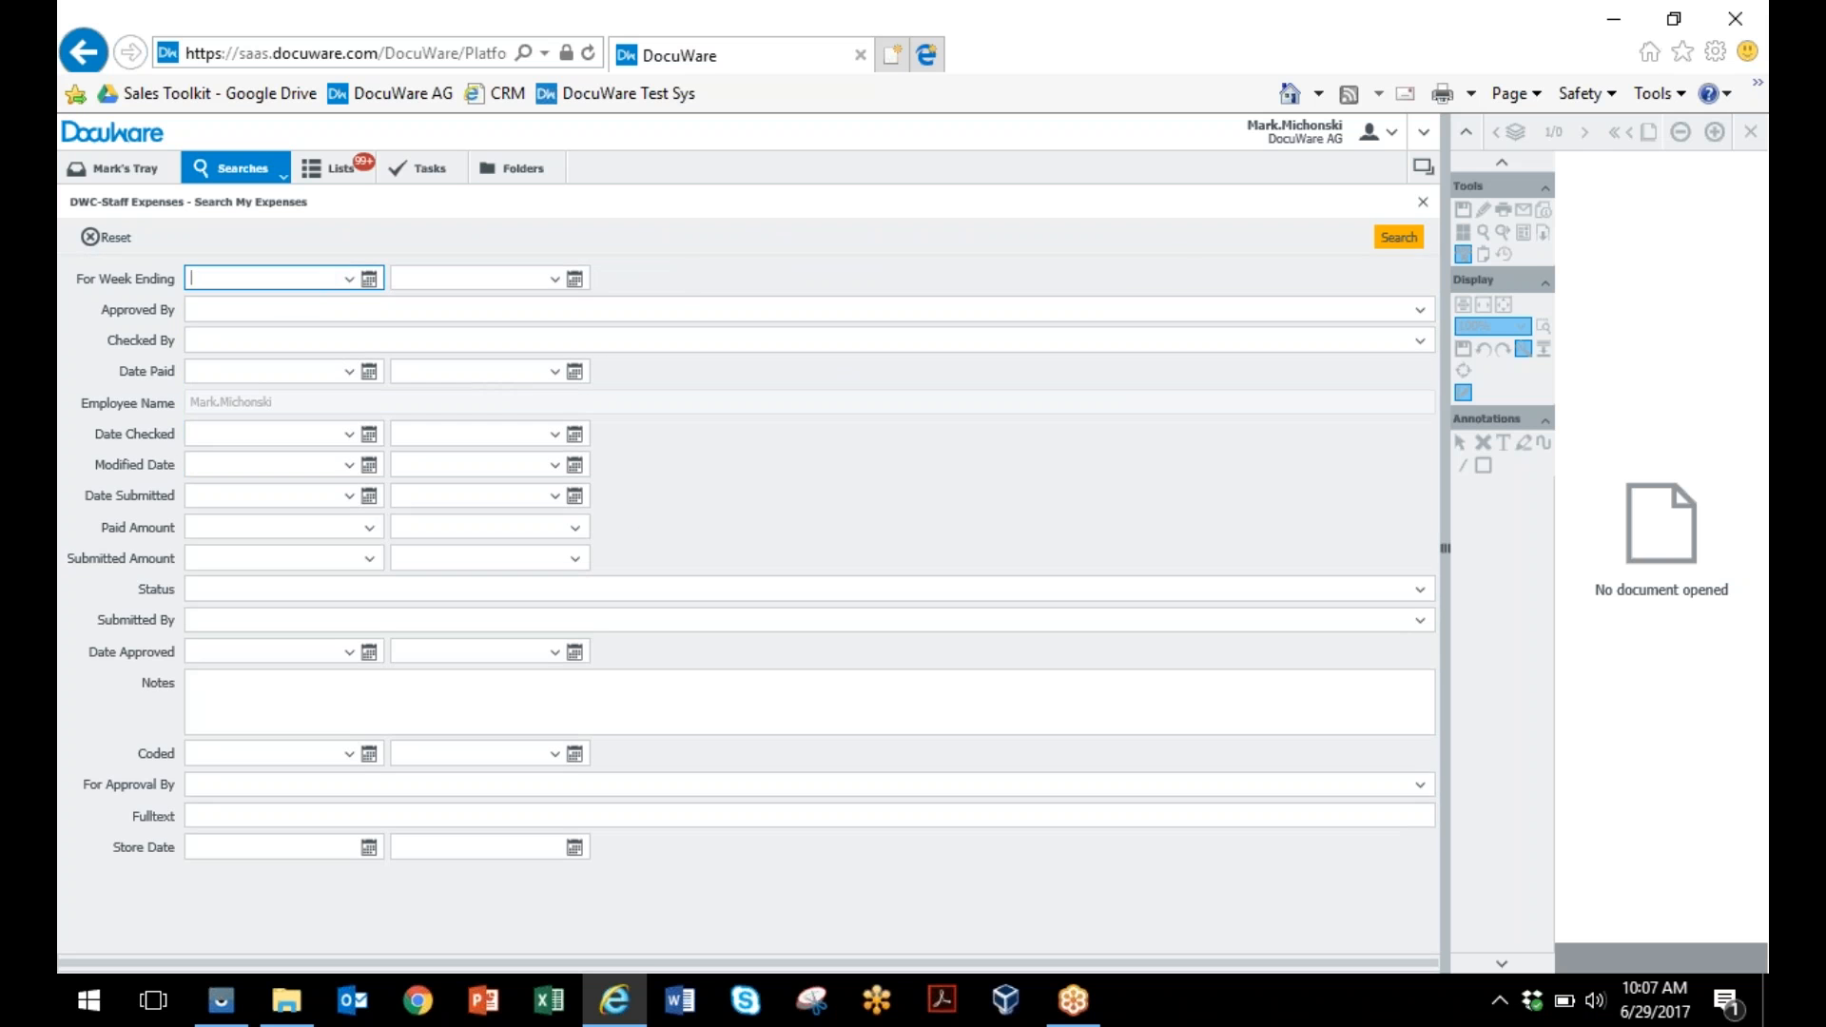
{"action": "left_click", "coordinate": [1398, 237]}
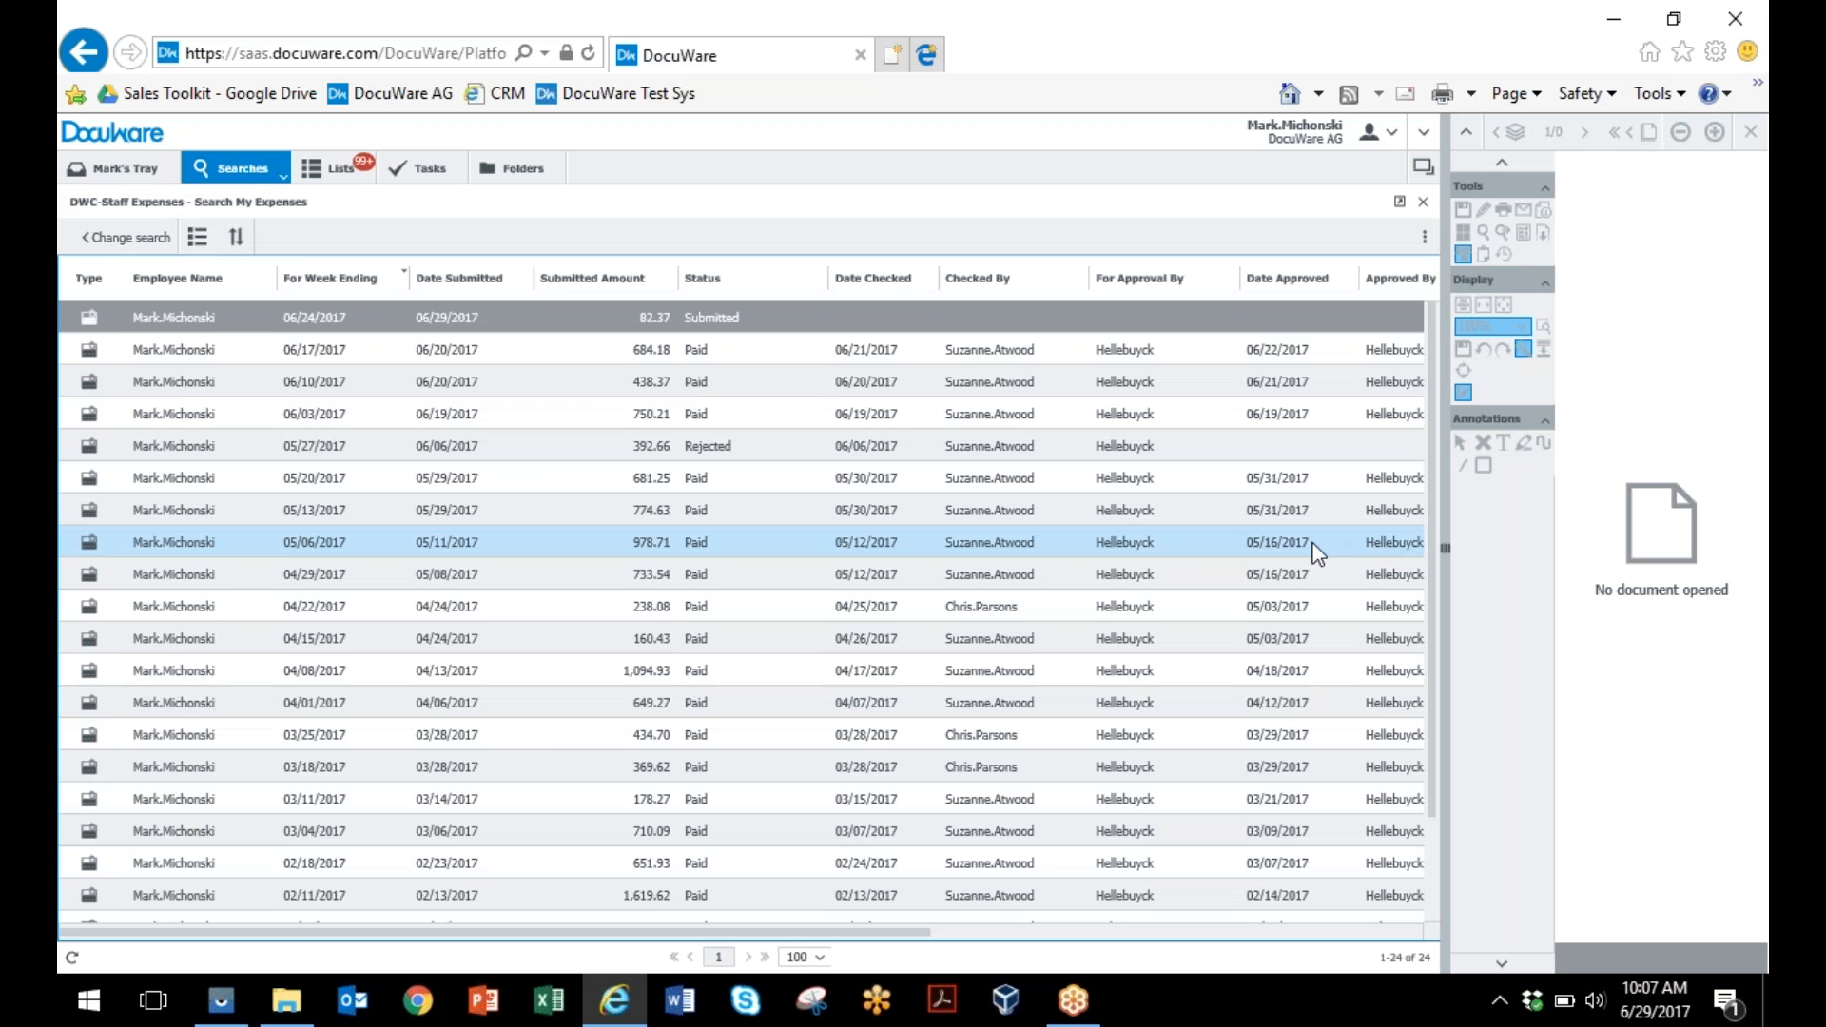
Examine the approval and payment dates of the claim for week ending 06/17/2017, widen the viewer and open that claim.
{"action": "left_click", "coordinate": [512, 362]}
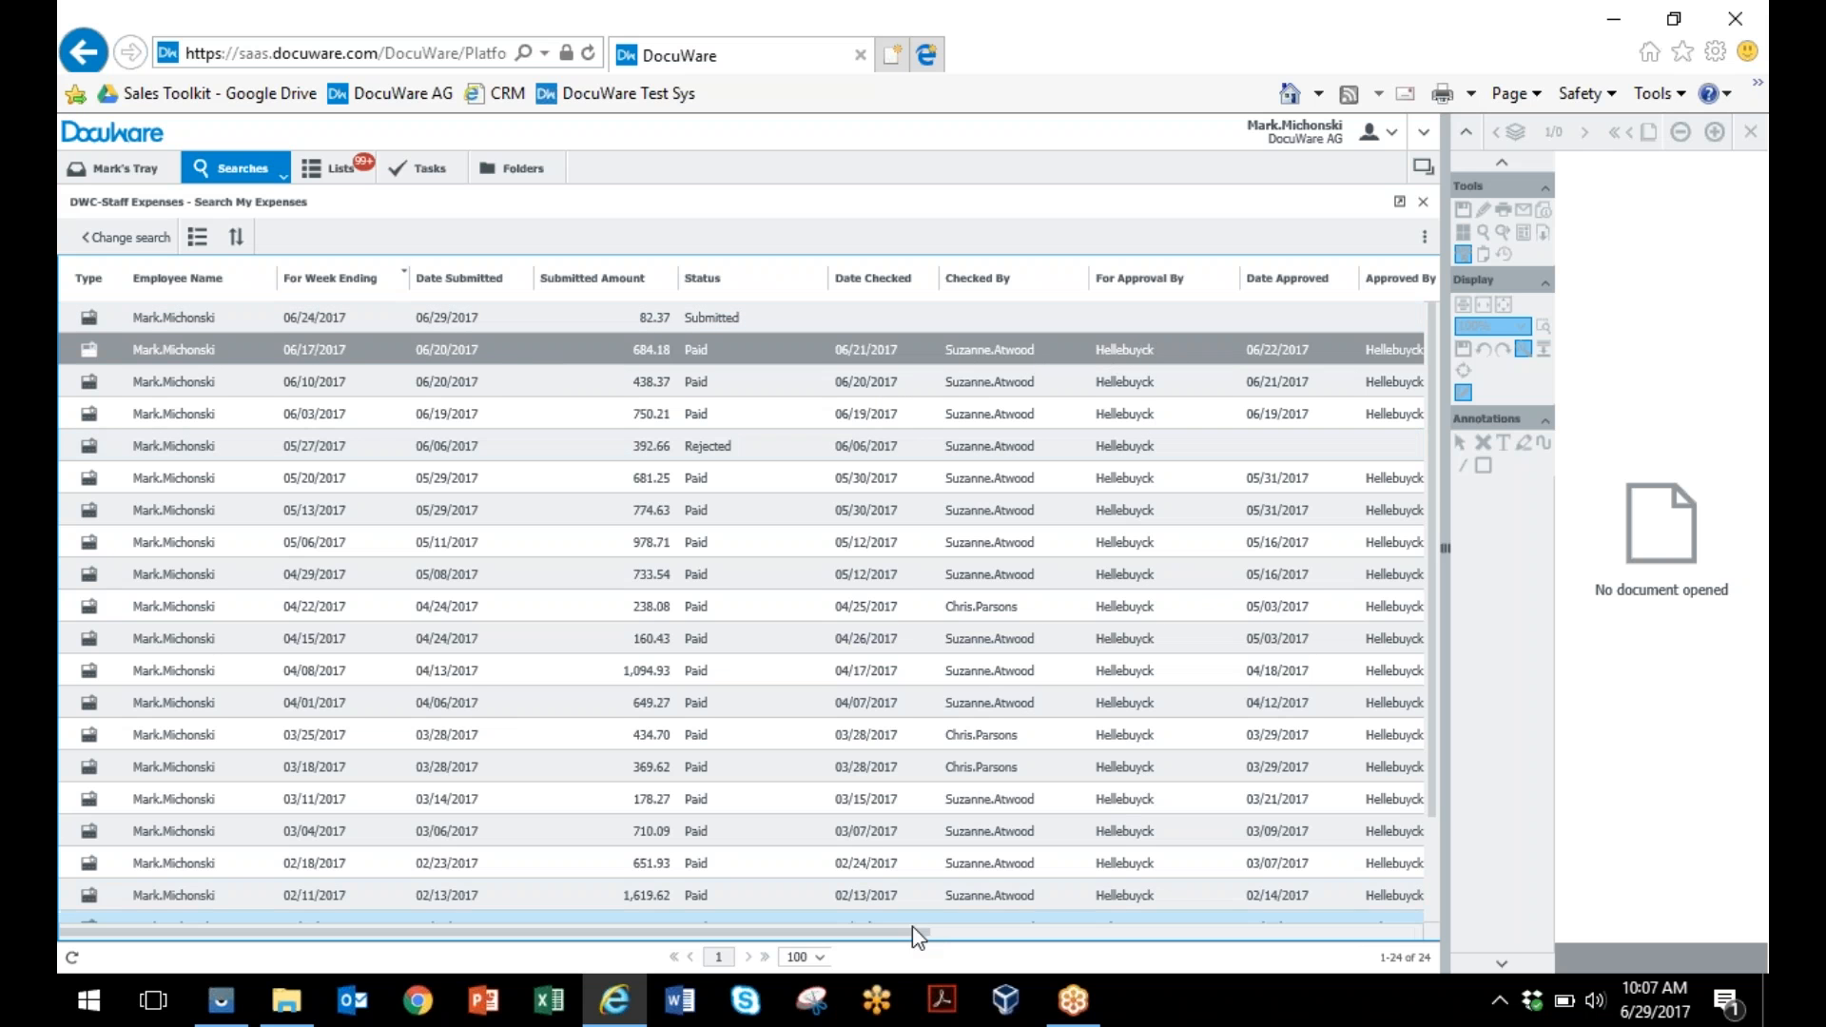
{"action": "left_click_drag", "start_coordinate": [929, 936], "coordinate": [1068, 945]}
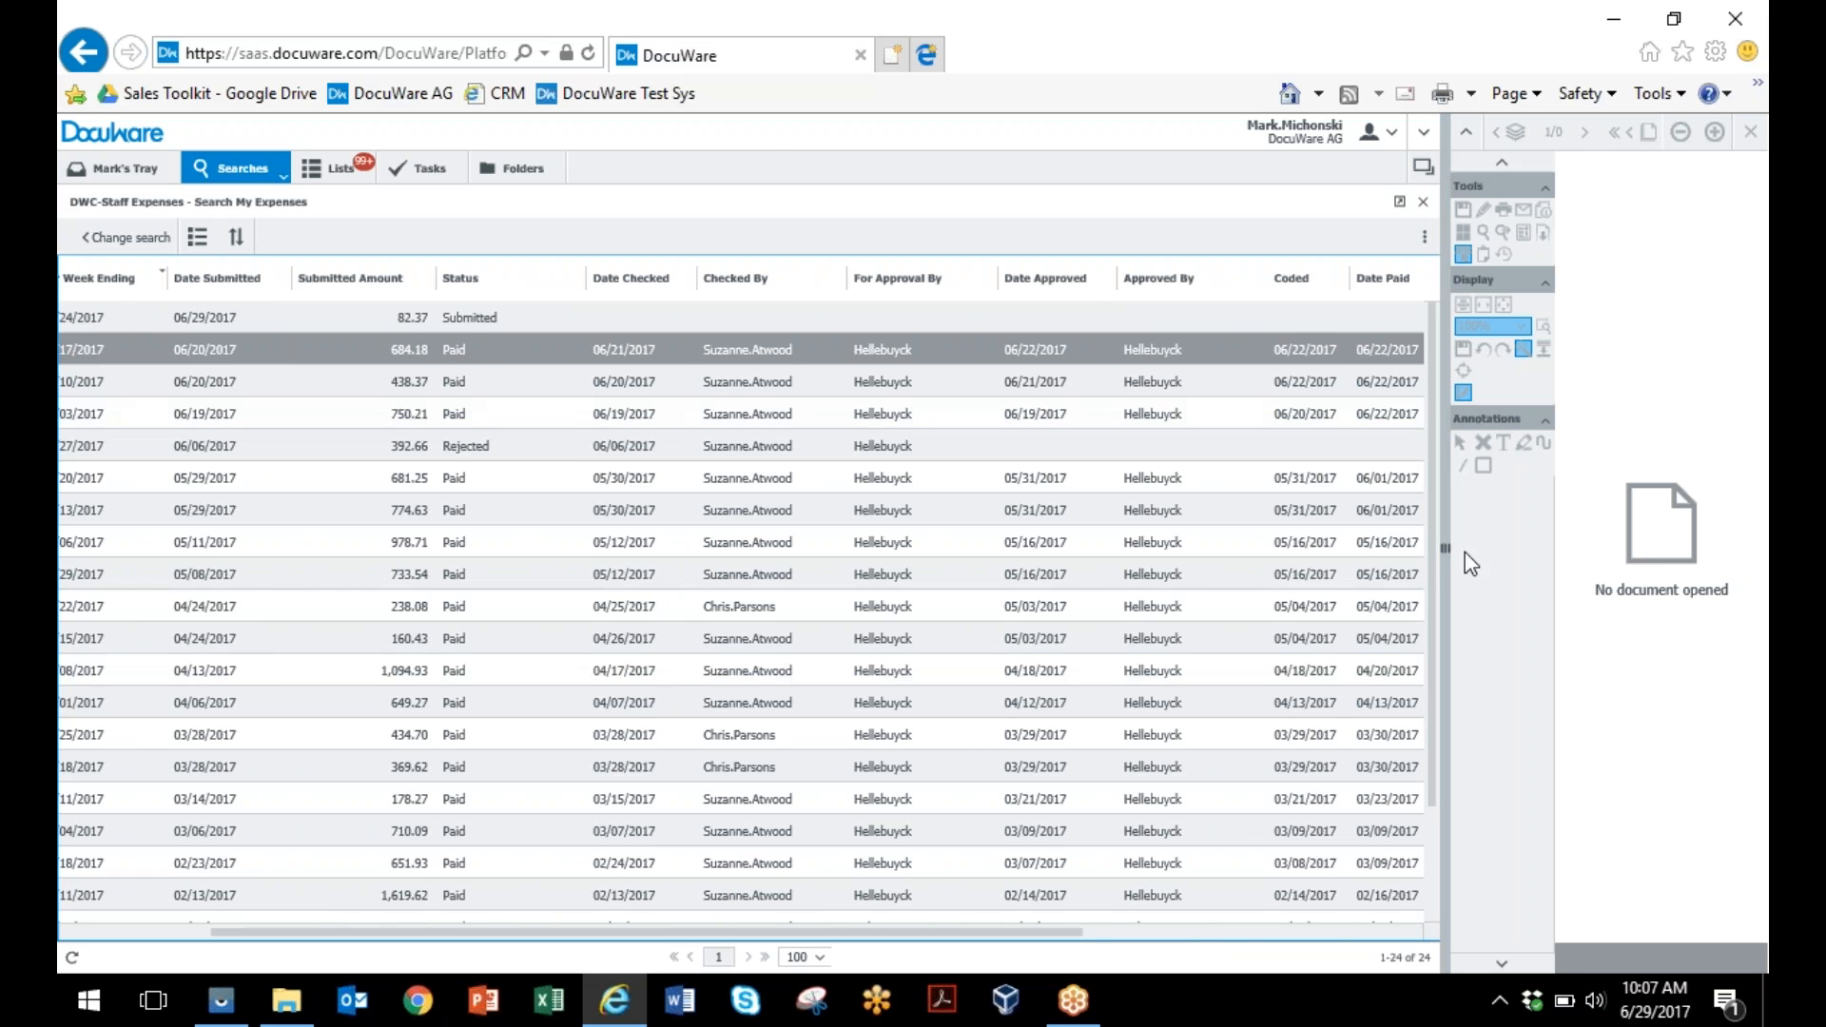
{"action": "left_click_drag", "start_coordinate": [1444, 549], "coordinate": [844, 556]}
{"action": "double_click", "coordinate": [603, 340]}
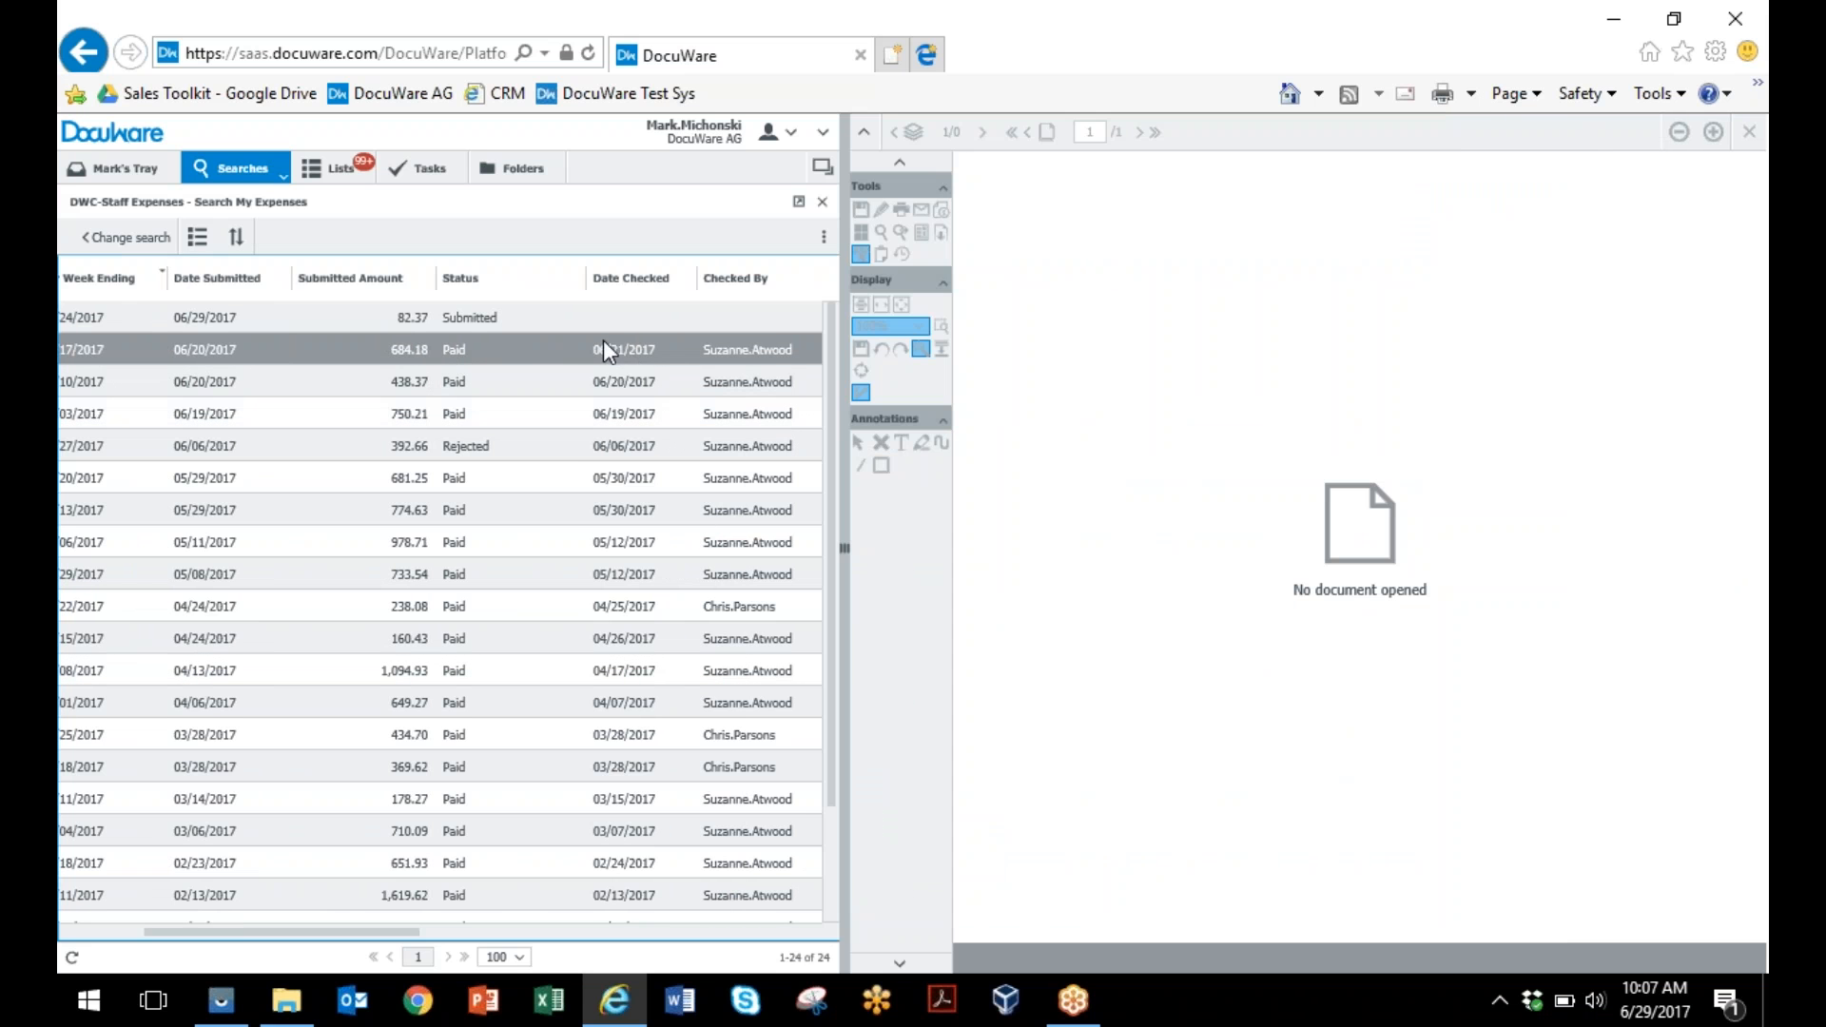